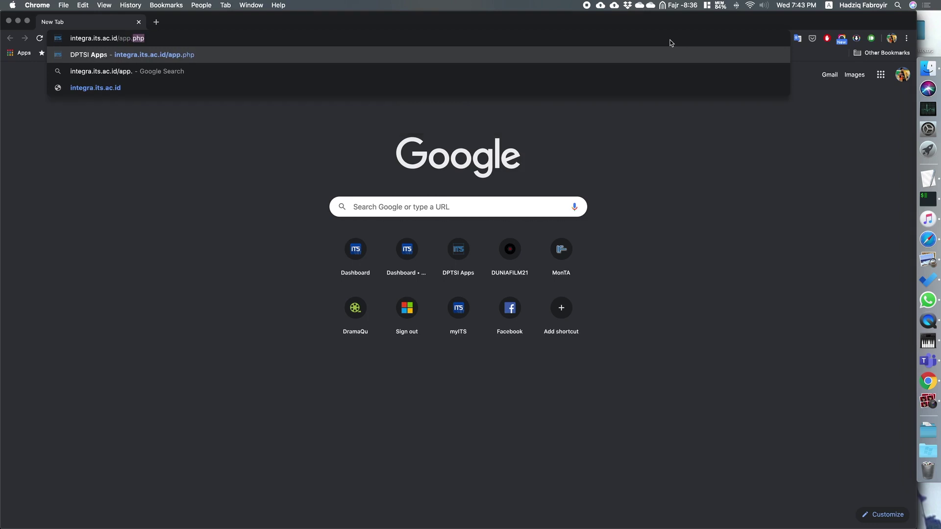
# Open Office 365 from integra.its.ac.id/app.php and choose to stay signed in without being asked again
pyautogui.press('Return')
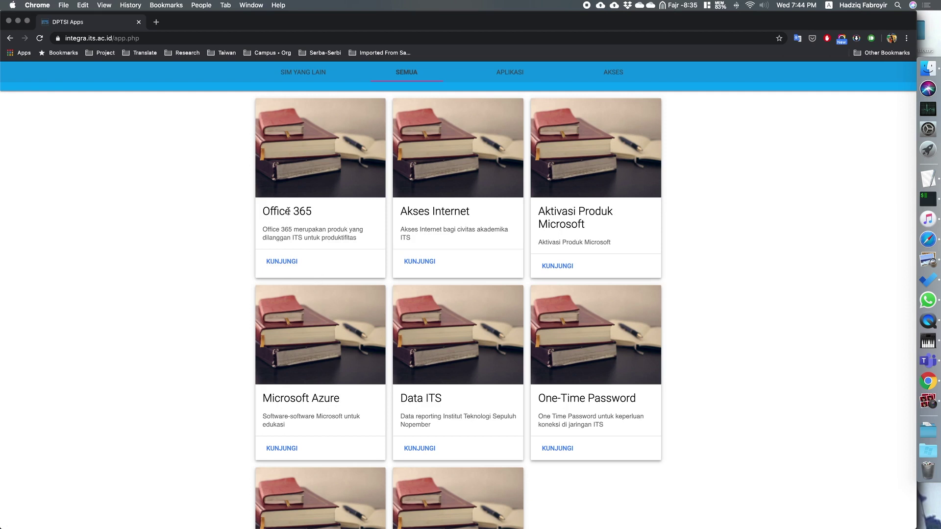
pyautogui.click(282, 261)
pyautogui.click(430, 222)
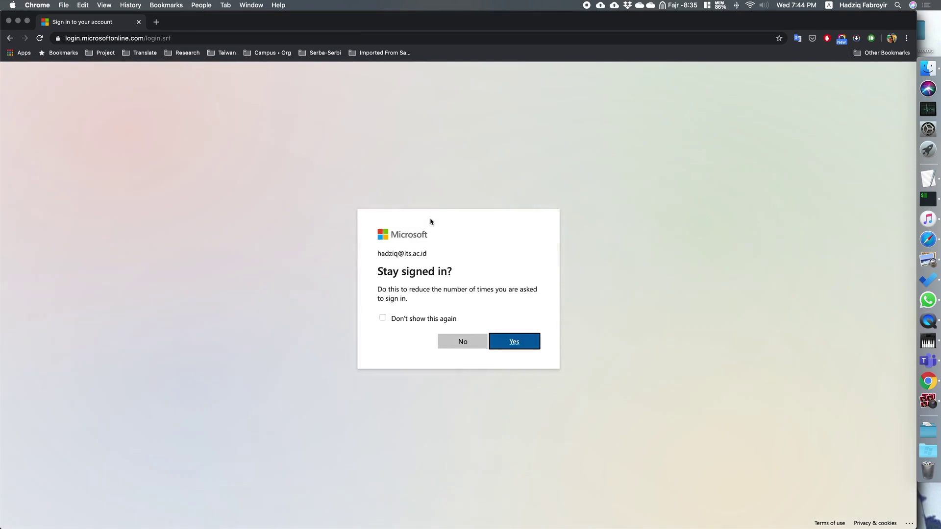
pyautogui.click(446, 320)
pyautogui.click(525, 343)
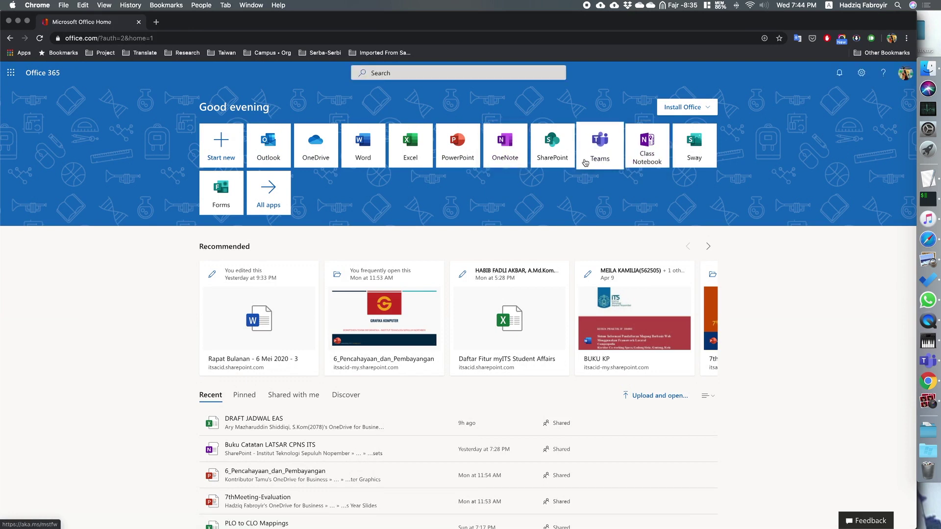
# Open the Teams web app from the Office 365 home page, checking the desktop Teams app before returning to the browser
pyautogui.click(585, 162)
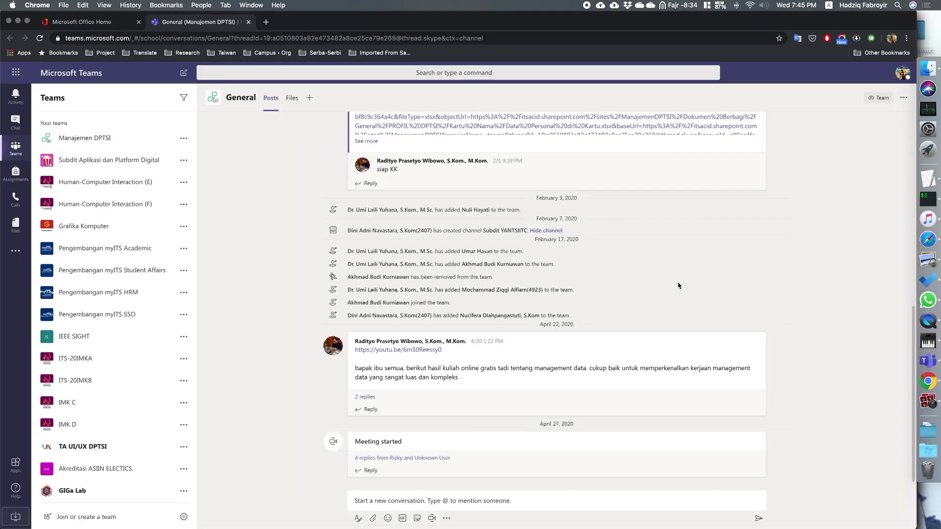
pyautogui.click(929, 362)
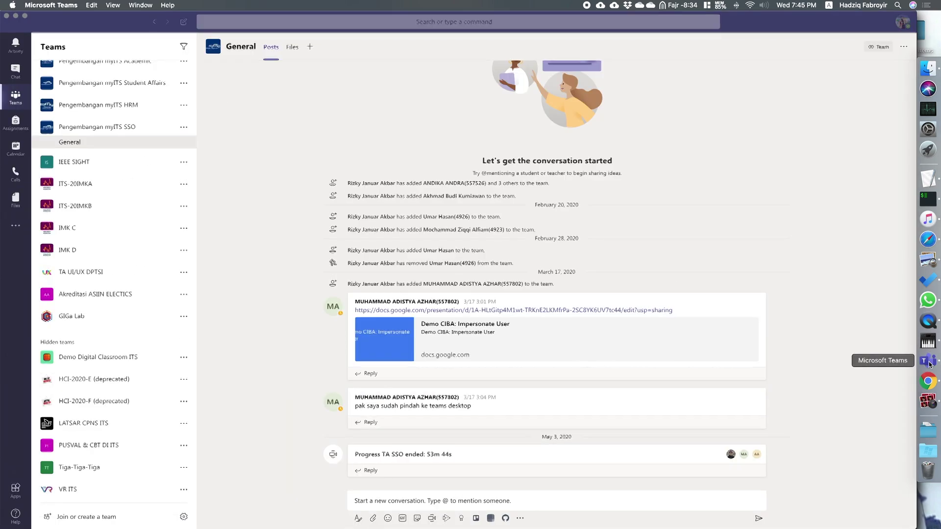
pyautogui.press('super+Tab')
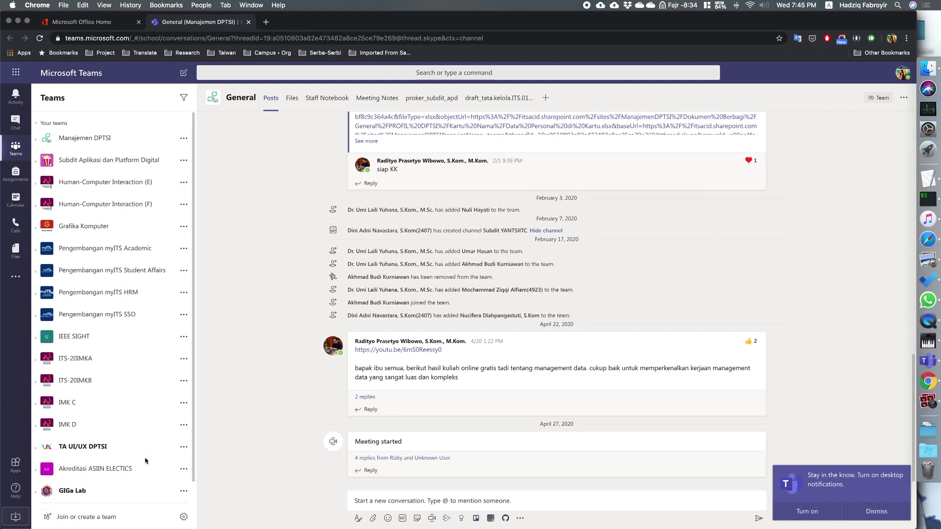
# Create a new Class team named "ITS Semangat Baru" without a description
pyautogui.scroll(-2, 145, 459)
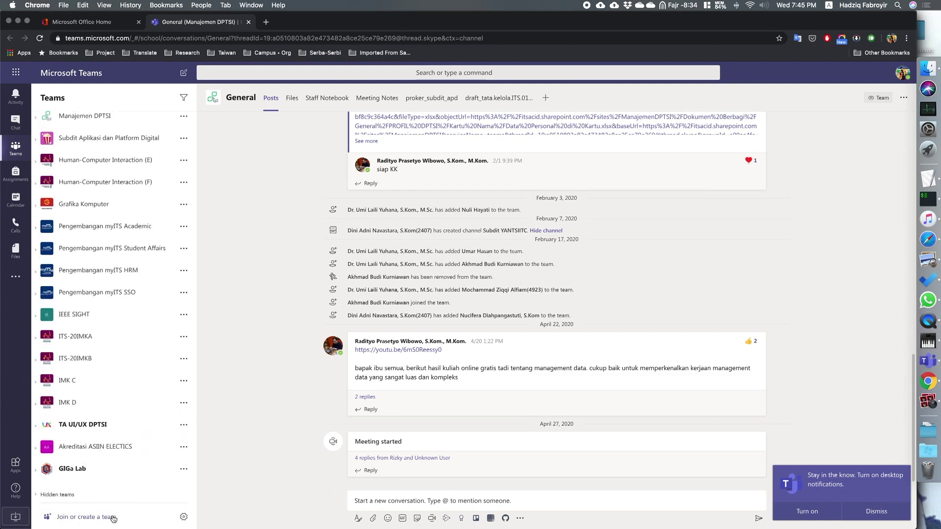
pyautogui.click(74, 517)
pyautogui.click(284, 219)
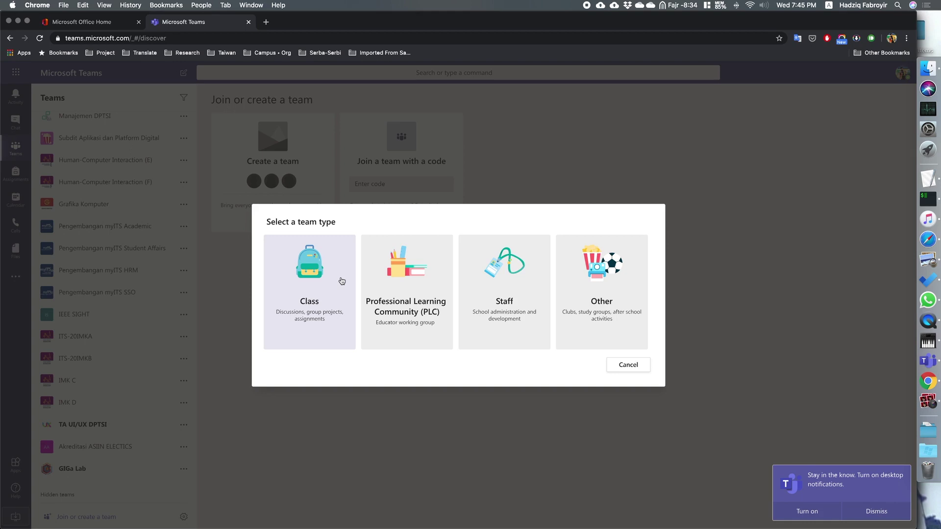
pyautogui.click(325, 317)
pyautogui.click(560, 277)
pyautogui.write('ITS Semangat Baru')
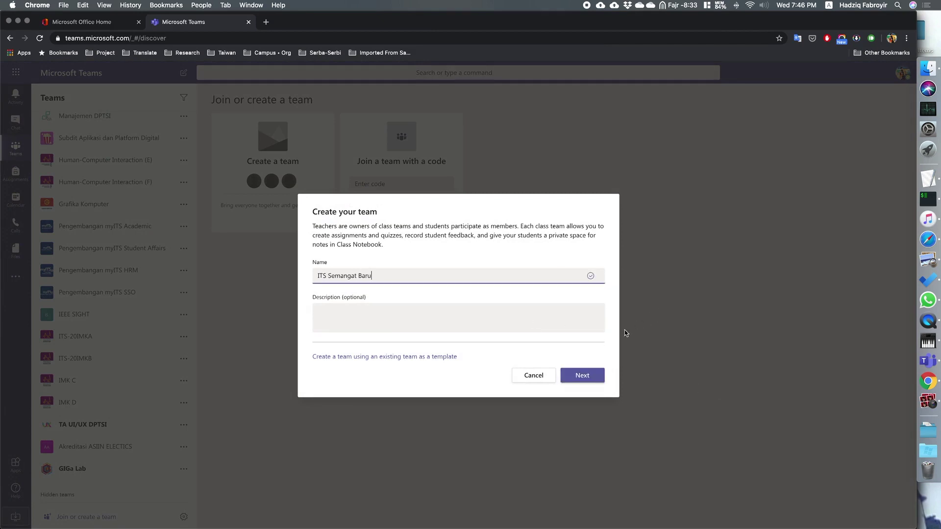
pyautogui.click(582, 375)
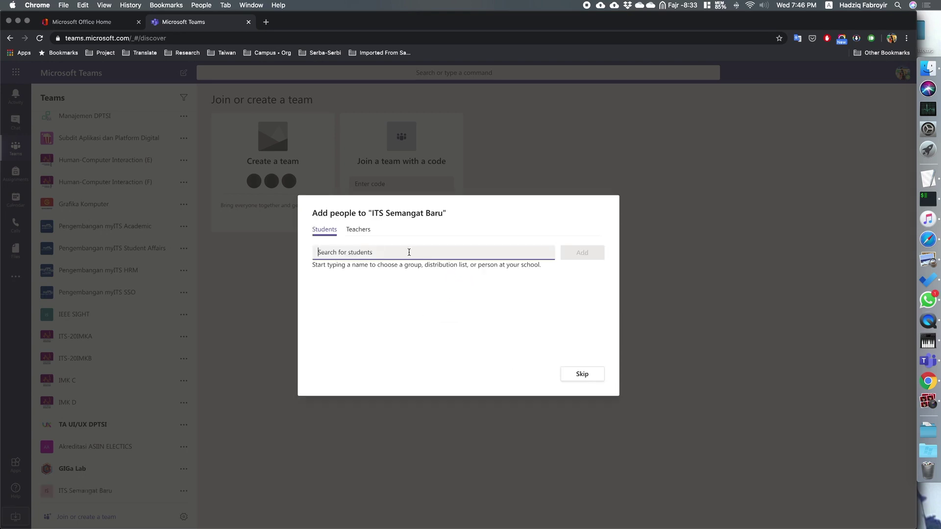
# Search for students by name and select them as members for the ITS Semangat Baru team
pyautogui.write('Rizky')
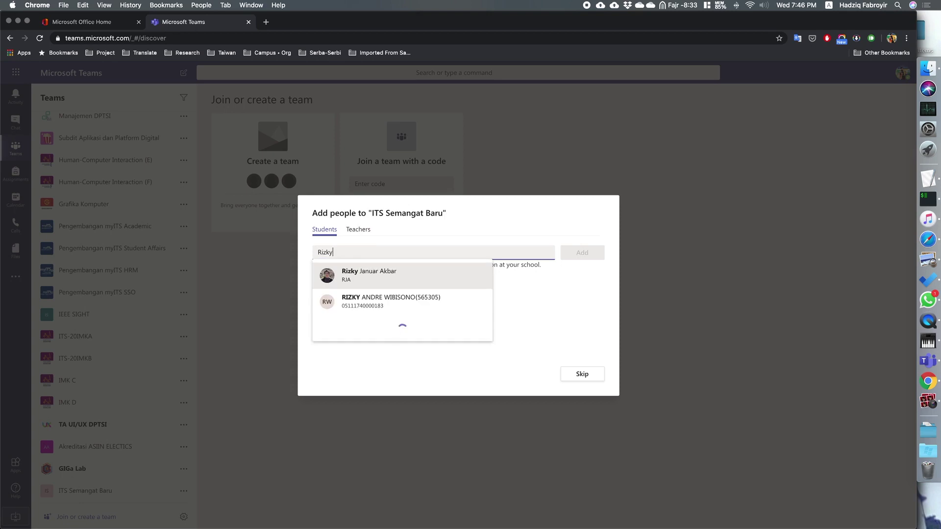
pyautogui.click(374, 279)
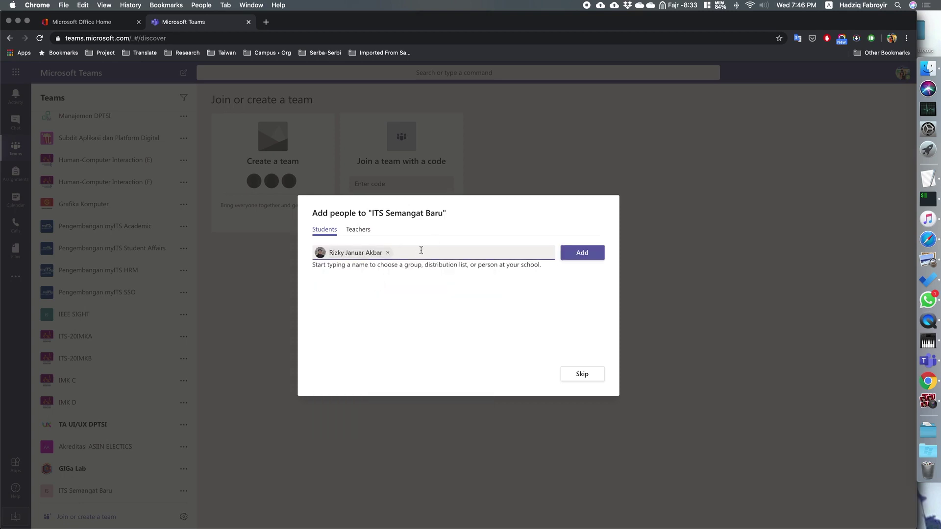
pyautogui.click(435, 269)
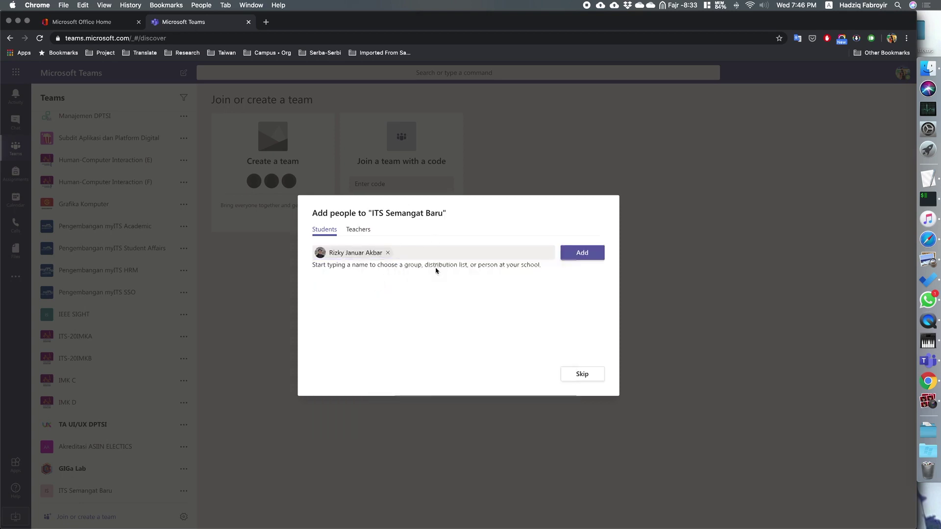
# Find a teacher by name and add that person to the ITS Semangat Baru team as a teacher
pyautogui.click(358, 229)
pyautogui.click(502, 254)
pyautogui.write('G')
pyautogui.press('BackSpace')
pyautogui.write('Reza F')
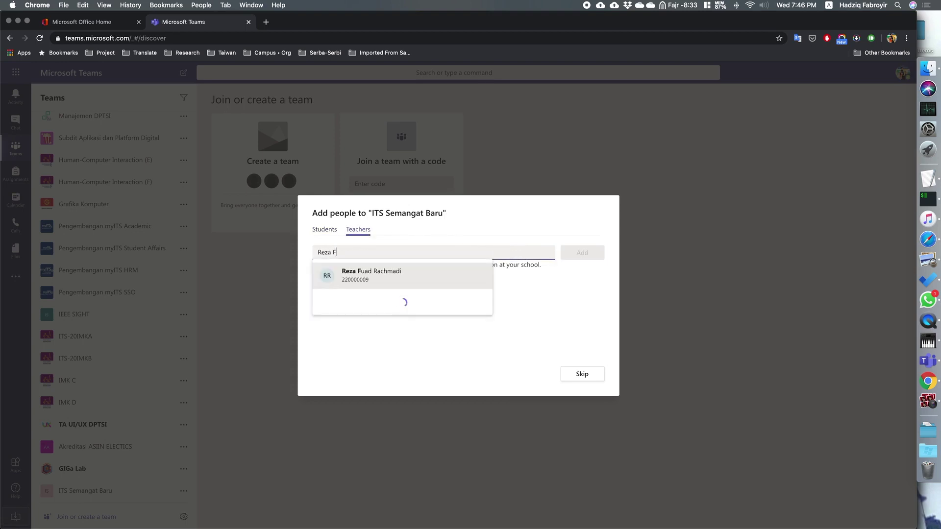
pyautogui.click(473, 279)
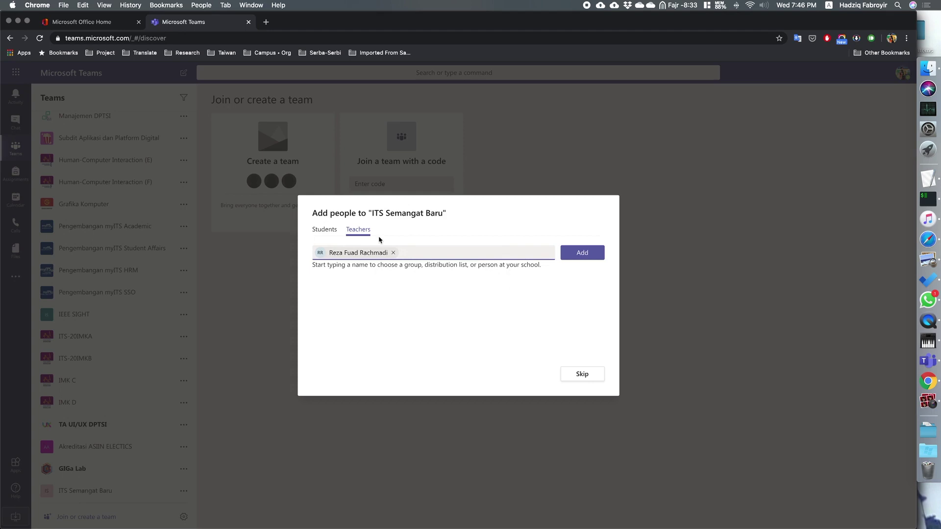
pyautogui.click(318, 231)
pyautogui.click(358, 231)
pyautogui.click(582, 252)
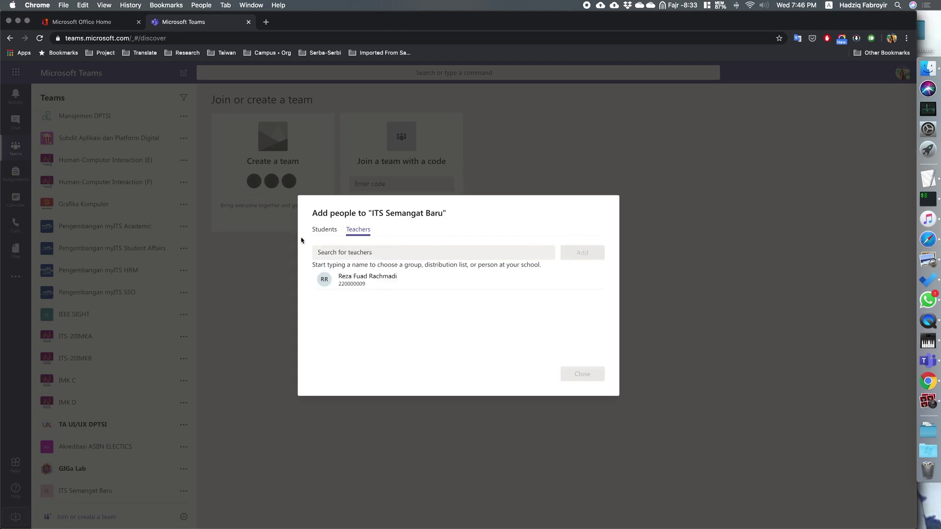
# Add the selected students to the ITS Semangat Baru team, check both member lists, and finish adding people
pyautogui.click(338, 235)
pyautogui.click(582, 252)
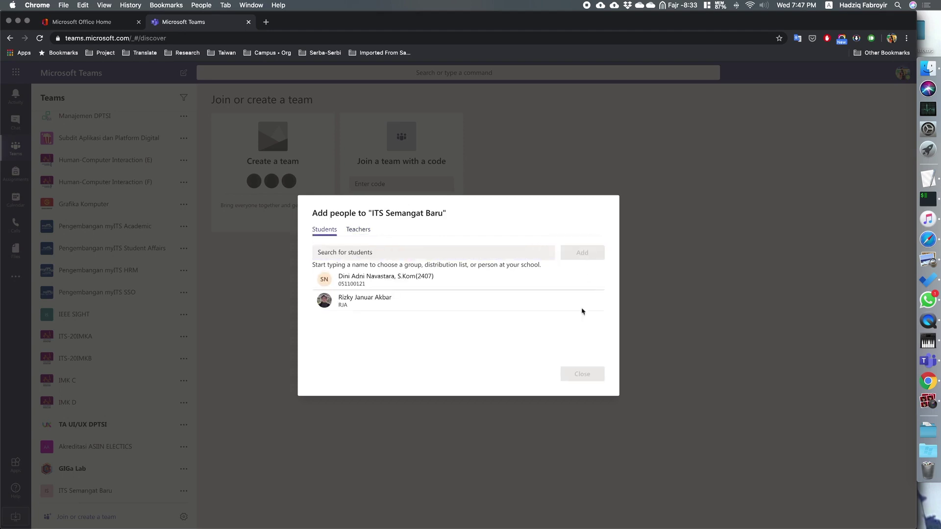
pyautogui.click(357, 230)
pyautogui.click(325, 230)
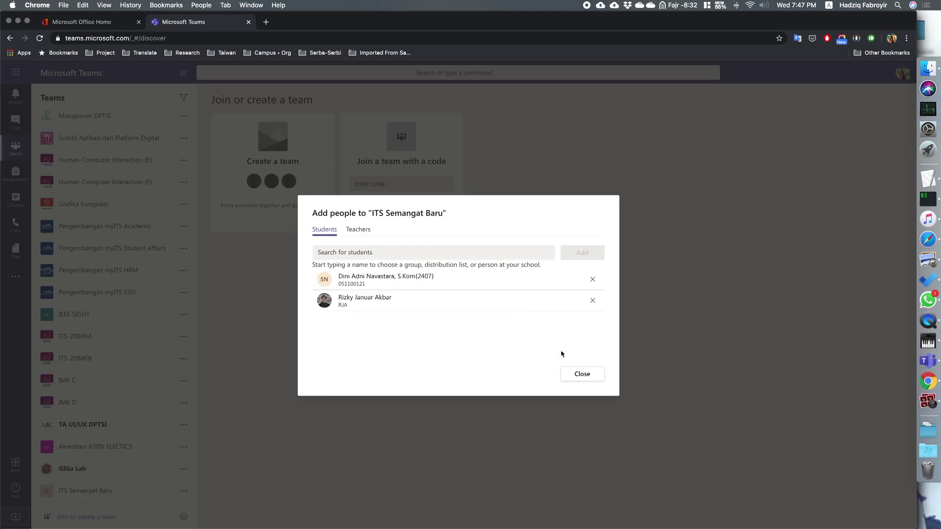
pyautogui.click(582, 374)
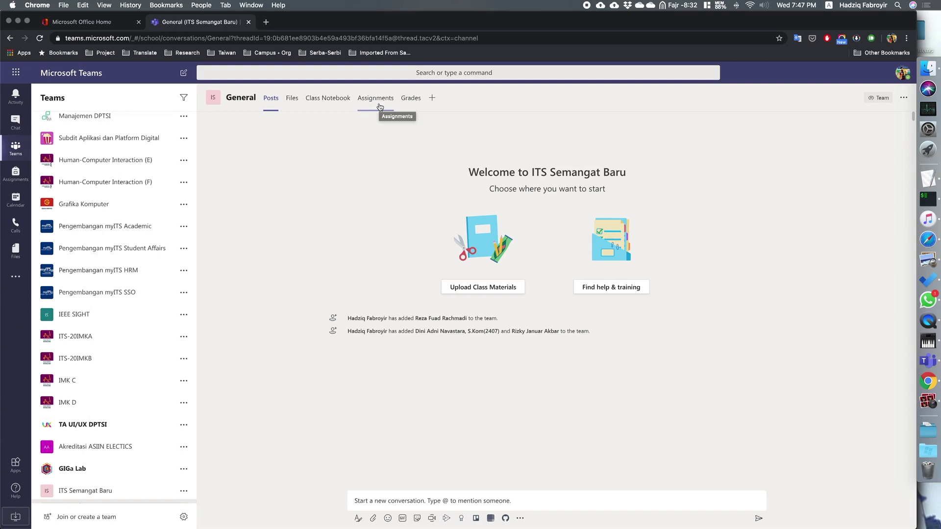
# Look through the new team's Class Notebook and Grades sections in the General channel
pyautogui.click(328, 100)
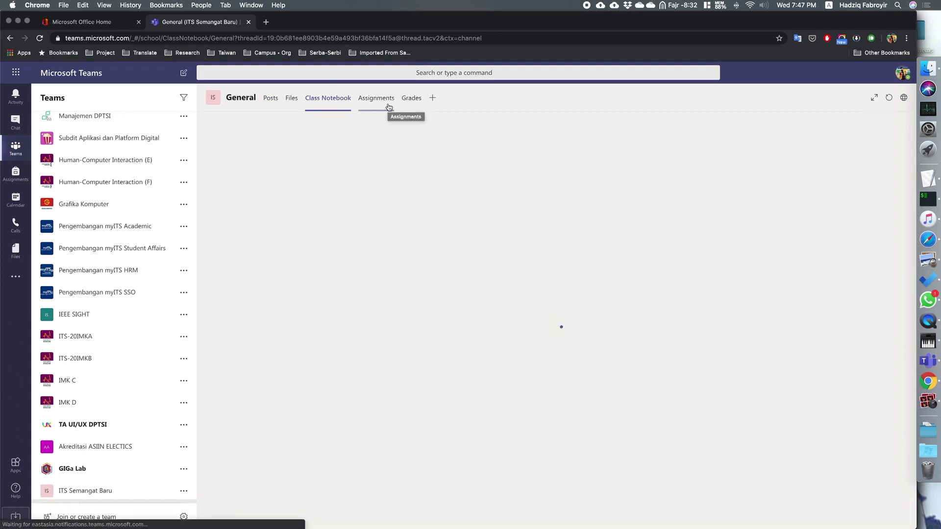
pyautogui.click(412, 100)
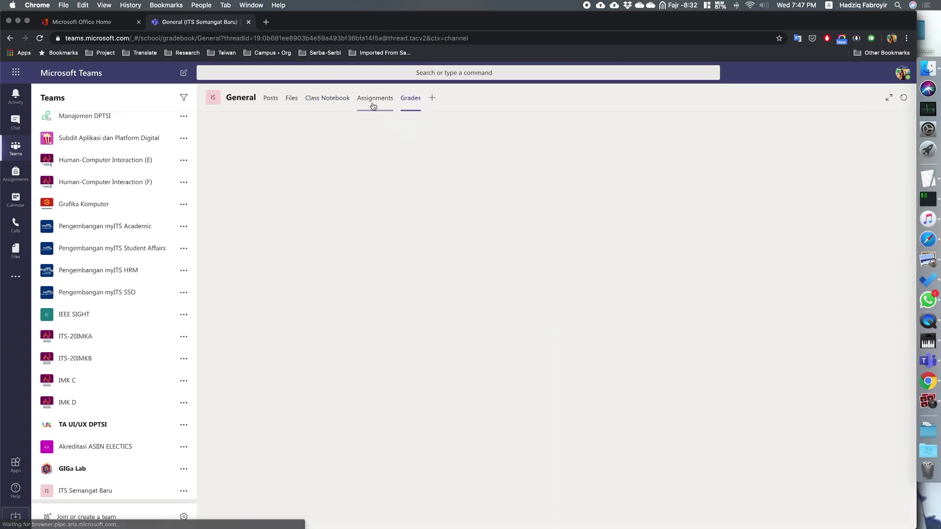
pyautogui.click(329, 105)
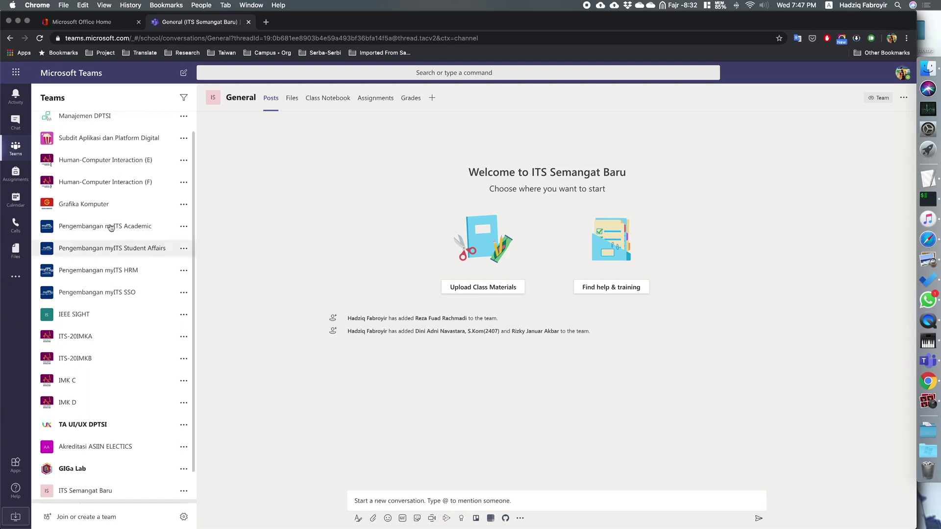
# View the calendar's new meeting form for May 6, 2020 at 7:30 PM, including its start time choices, and close it unsaved
pyautogui.click(15, 200)
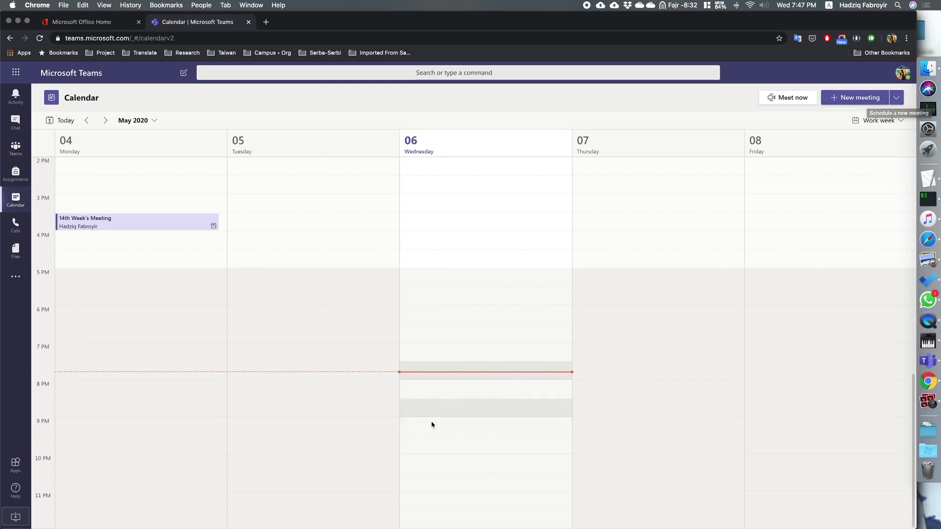
pyautogui.click(514, 381)
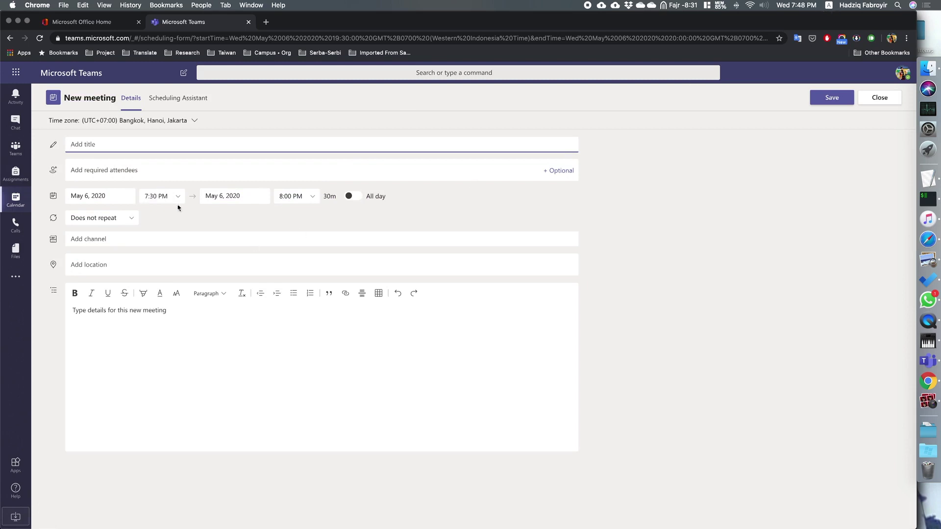
pyautogui.click(151, 196)
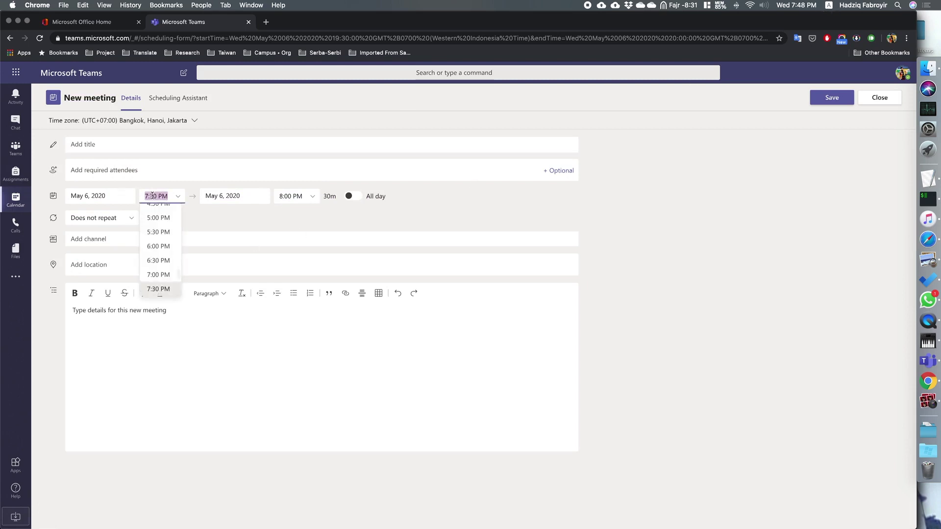
pyautogui.click(621, 195)
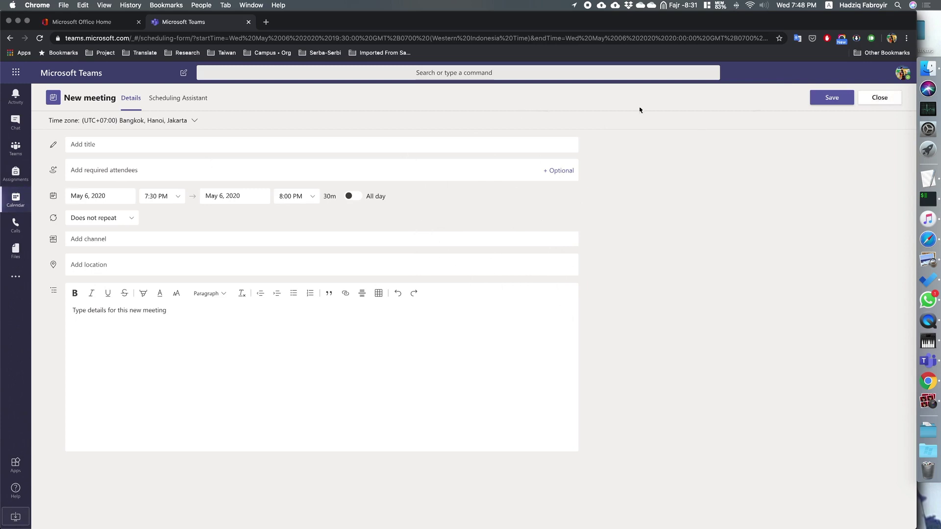
pyautogui.click(879, 98)
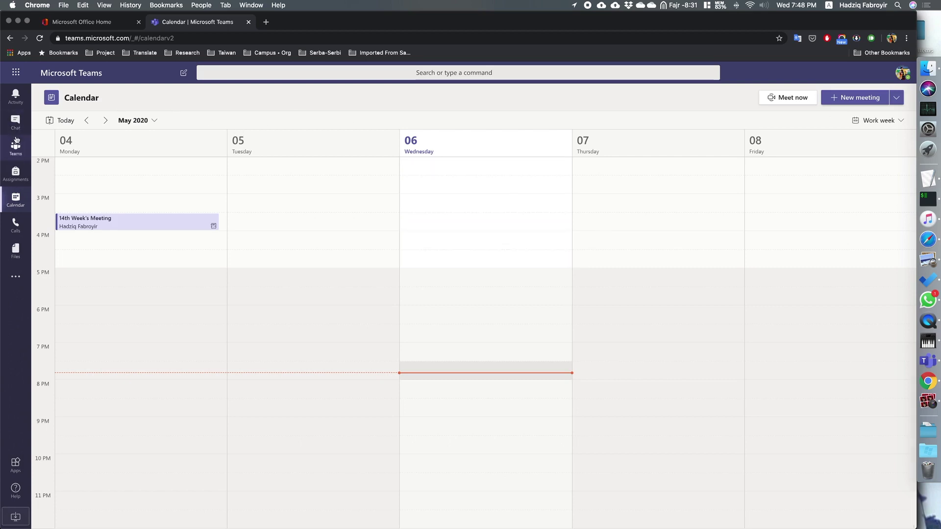
# Return to the General channel of ITS Semangat Baru and review the team's management options
pyautogui.click(18, 155)
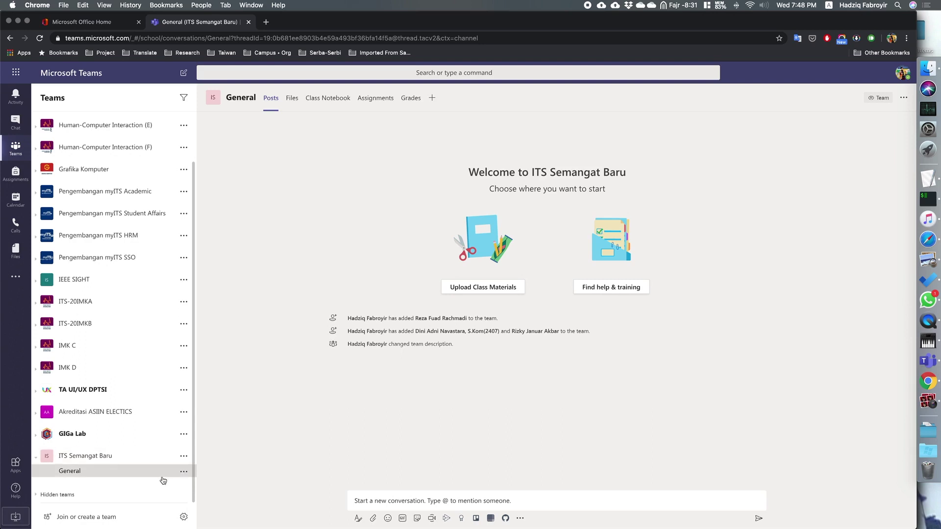
pyautogui.click(107, 473)
pyautogui.click(182, 457)
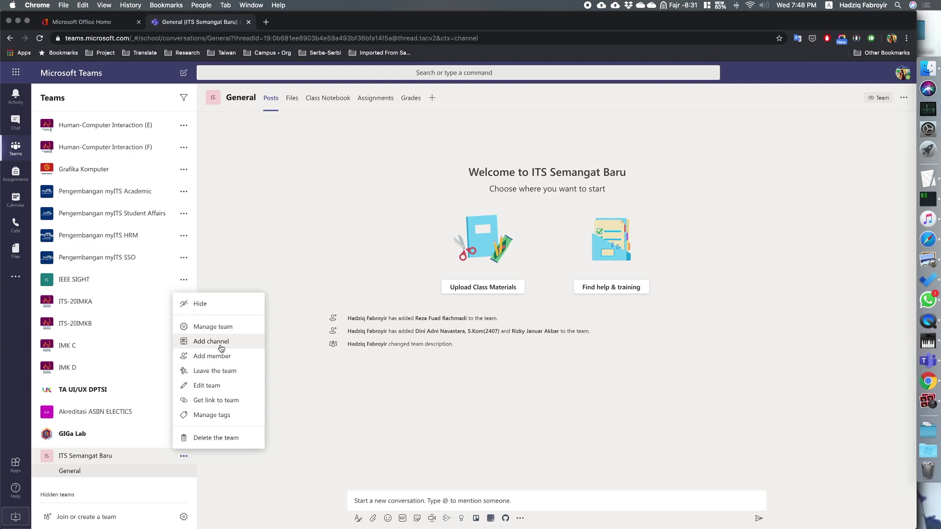
pyautogui.click(142, 472)
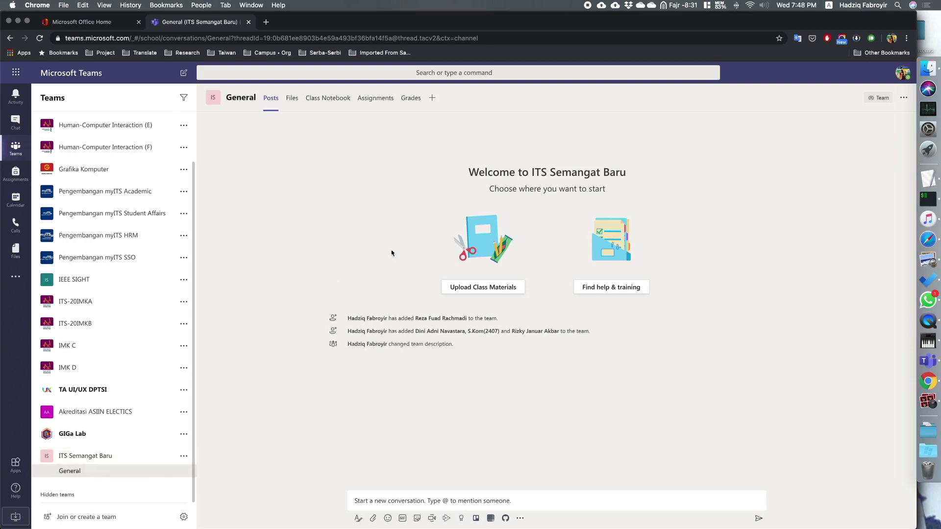
# Prepare an instant meeting in the General channel, allow microphone and camera access, and switch the camera off and back on
pyautogui.click(397, 502)
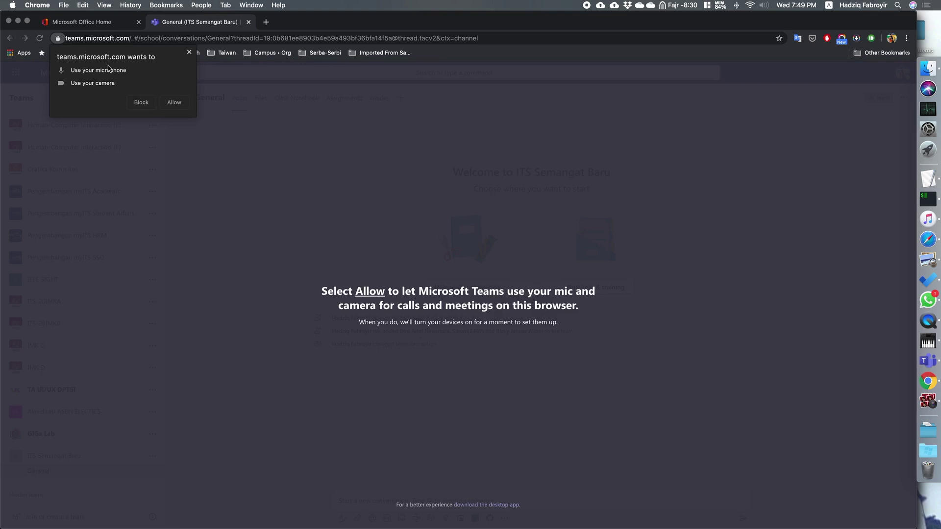
pyautogui.click(174, 103)
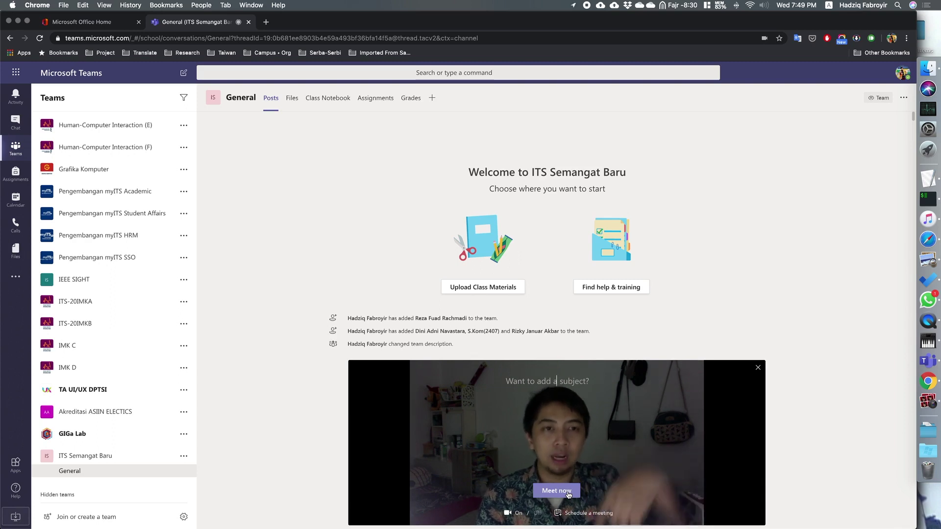
pyautogui.click(521, 515)
pyautogui.click(521, 514)
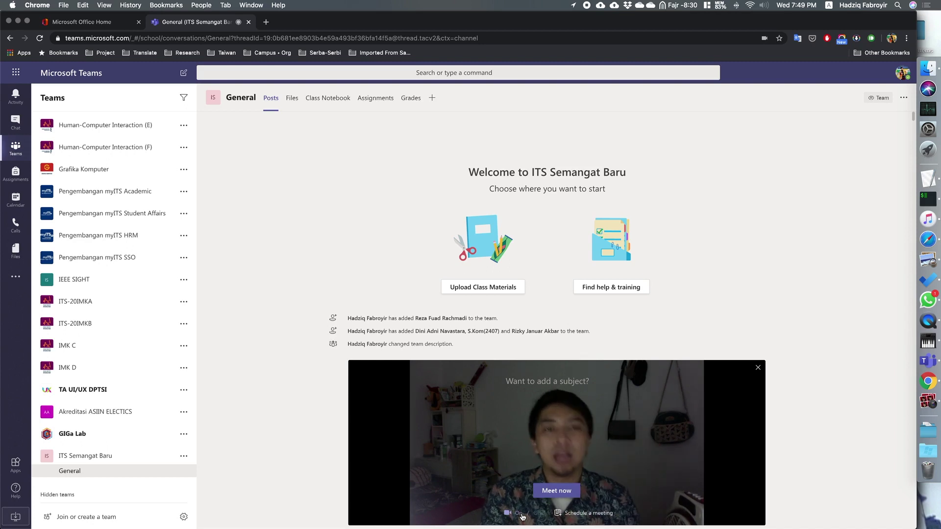
pyautogui.click(529, 517)
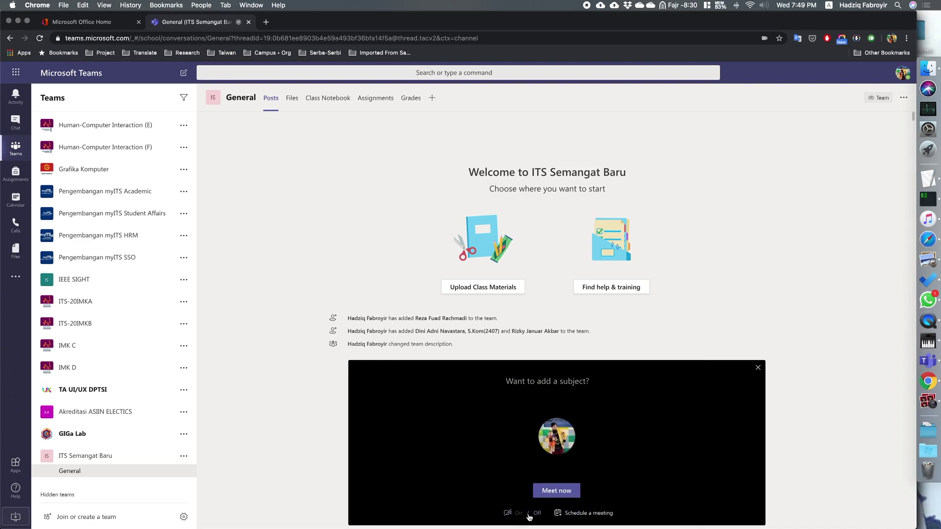
pyautogui.click(529, 516)
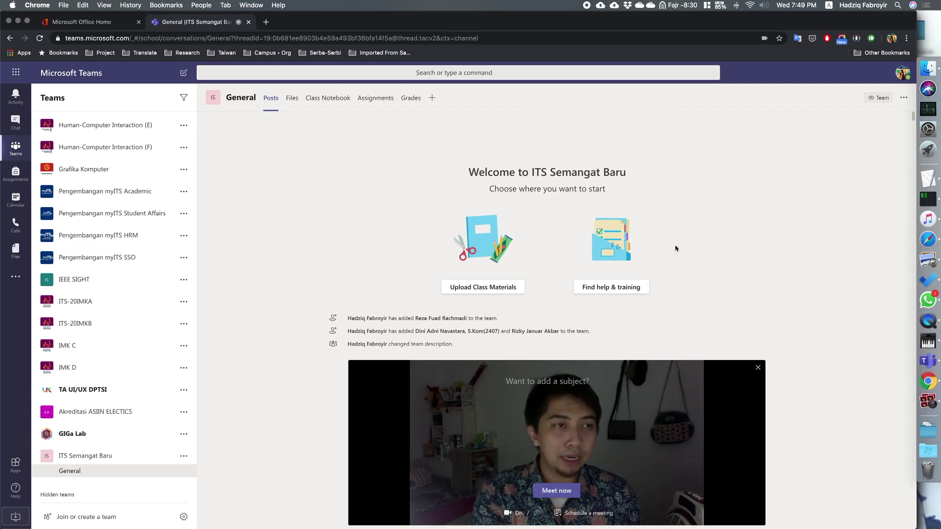
# Schedule a General channel meeting titled "Rapat Perdana" for May 6, 2020, from 8:00 PM to 9:00 PM
pyautogui.click(584, 513)
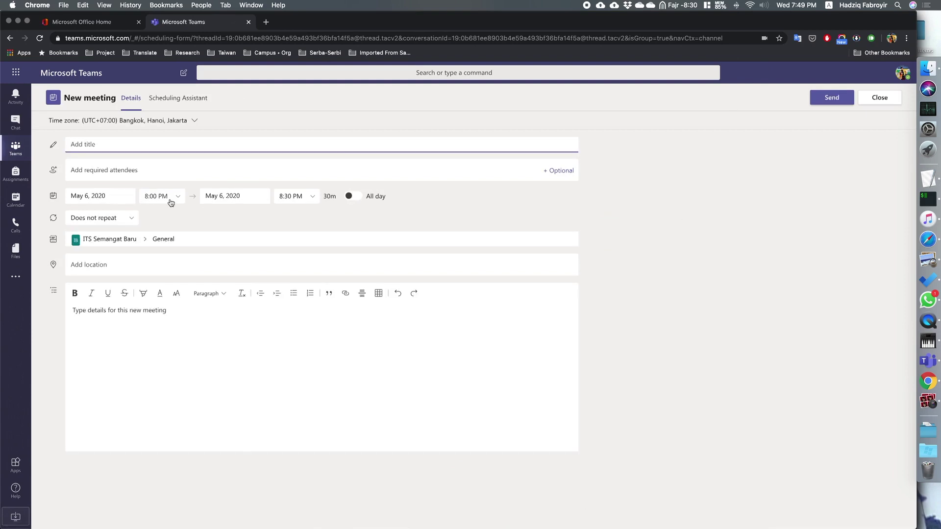
pyautogui.click(312, 198)
pyautogui.click(301, 247)
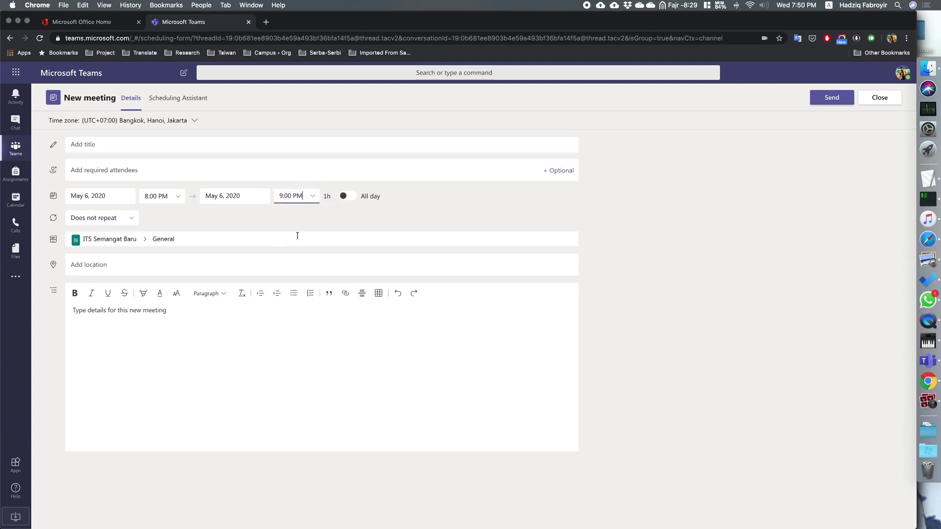
pyautogui.click(162, 196)
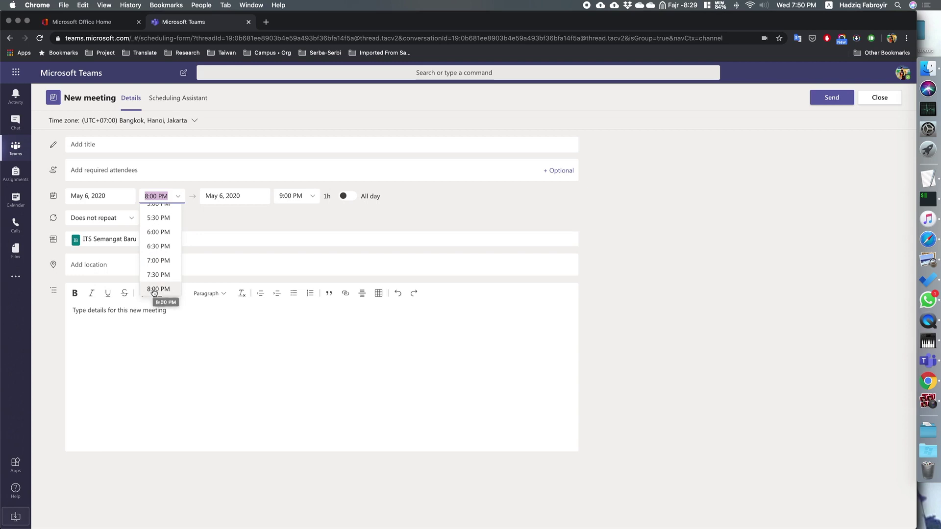
pyautogui.click(169, 196)
pyautogui.click(500, 143)
pyautogui.write('Rapat Perdana')
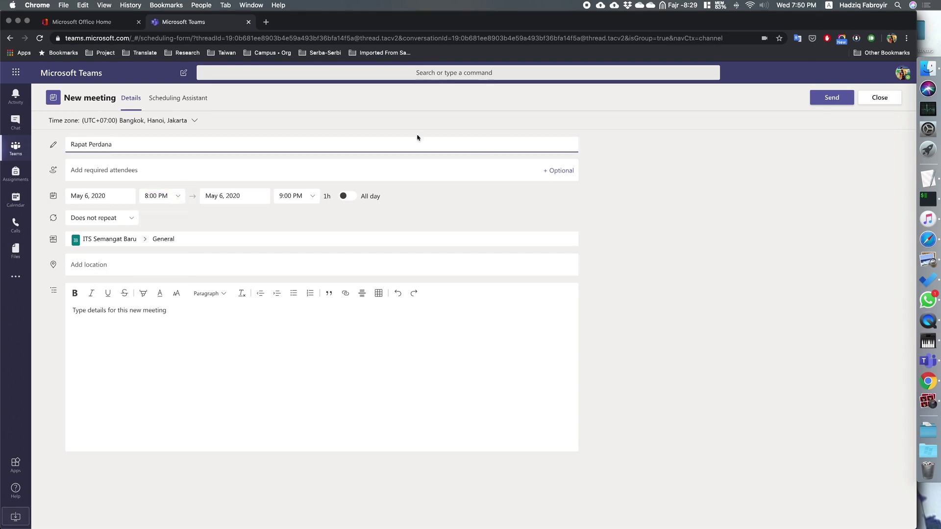
# Add three colleagues as required attendees of the meeting, looking each one up by first name
pyautogui.click(404, 174)
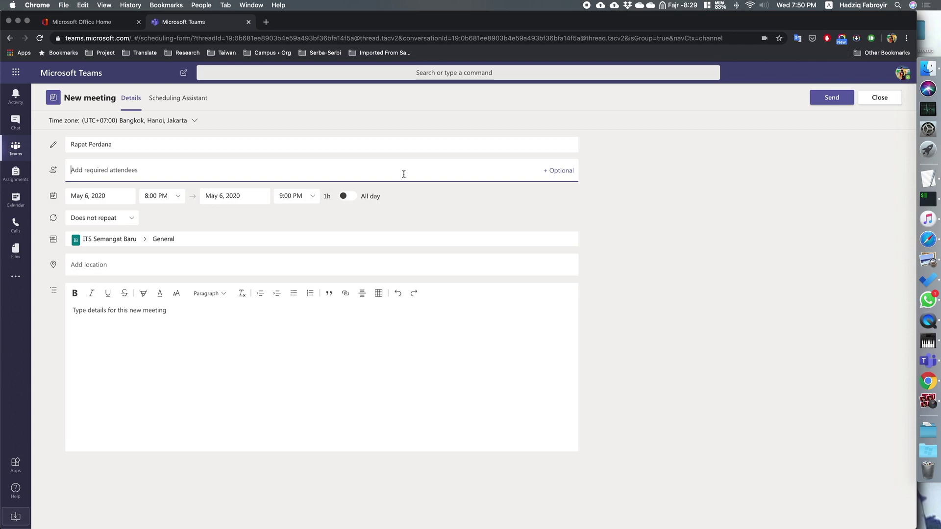
pyautogui.write('Reza')
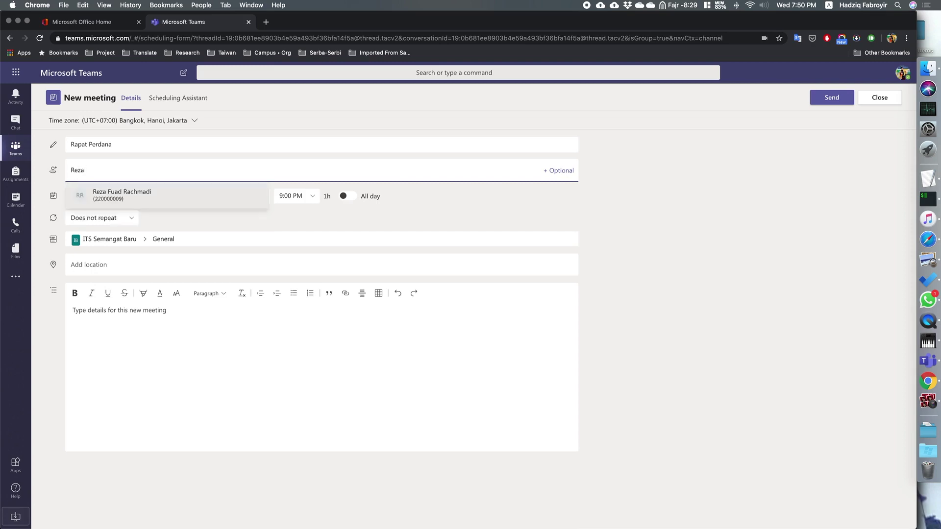
pyautogui.click(233, 191)
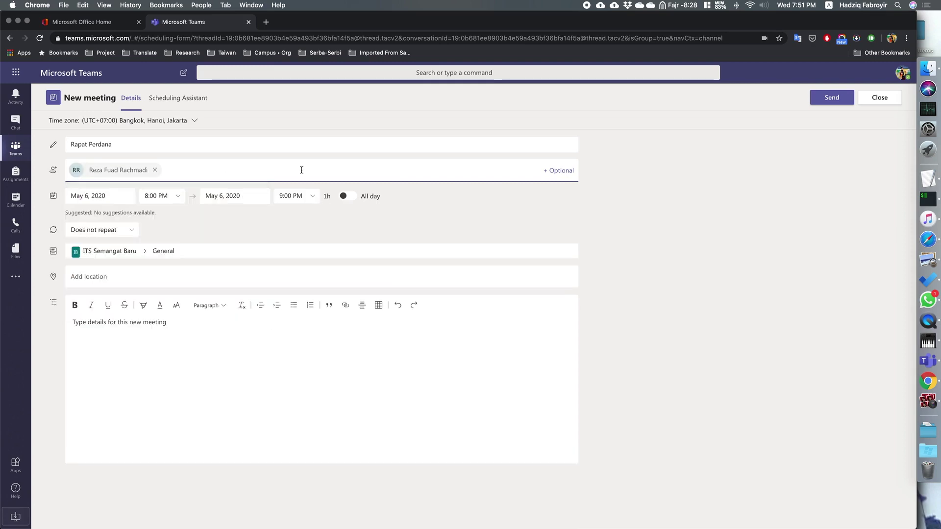
pyautogui.write('Rizk')
pyautogui.press('Return')
pyautogui.write('Dini')
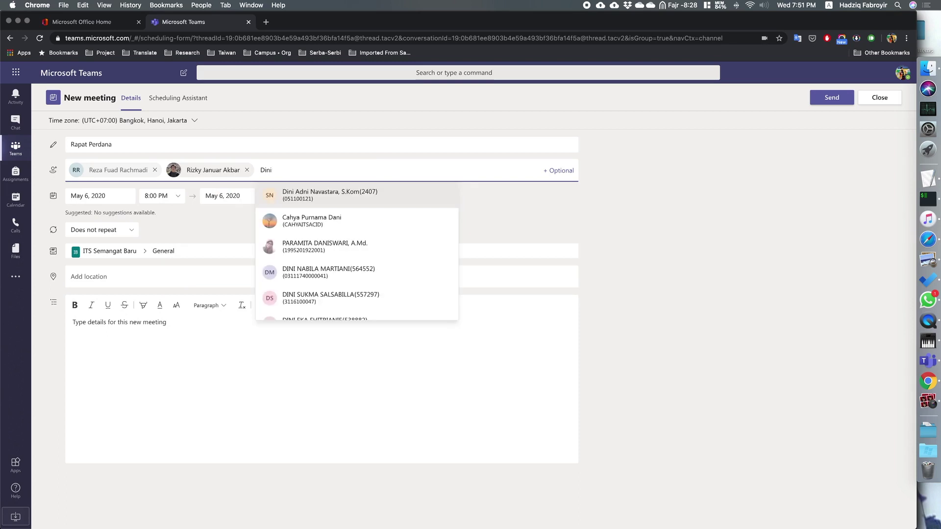
pyautogui.press('Return')
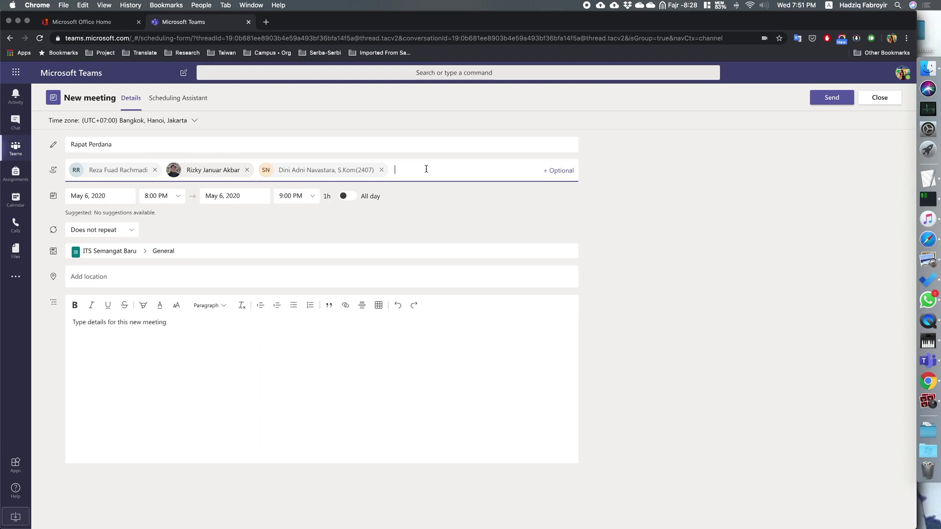
pyautogui.write('Ashari')
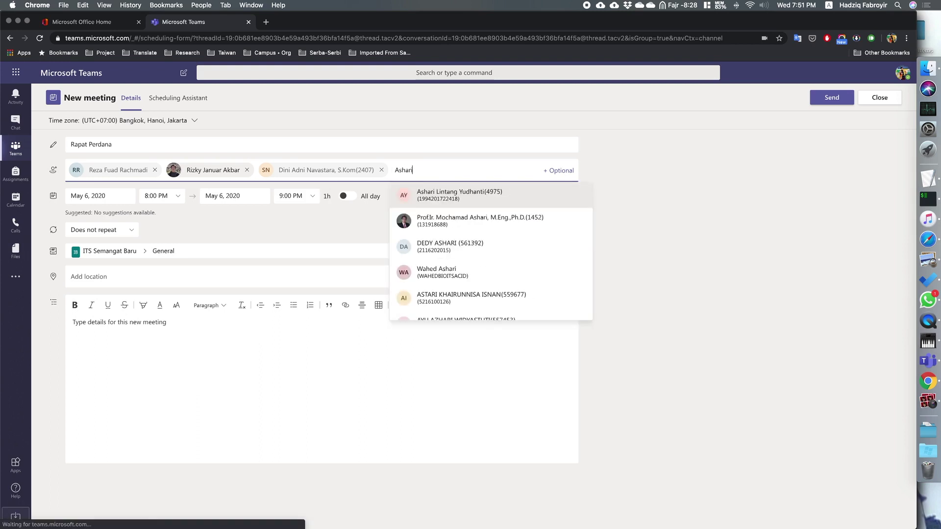
pyautogui.press('Down')
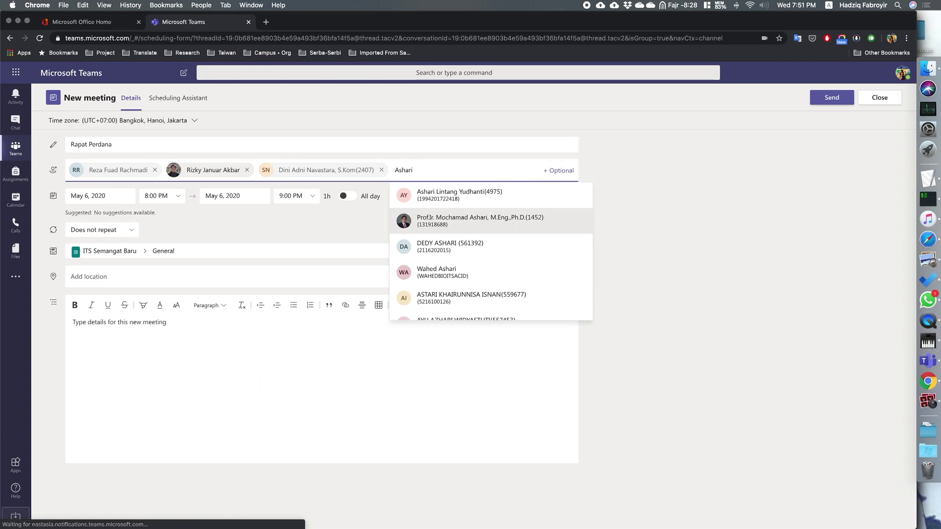
pyautogui.press('Return')
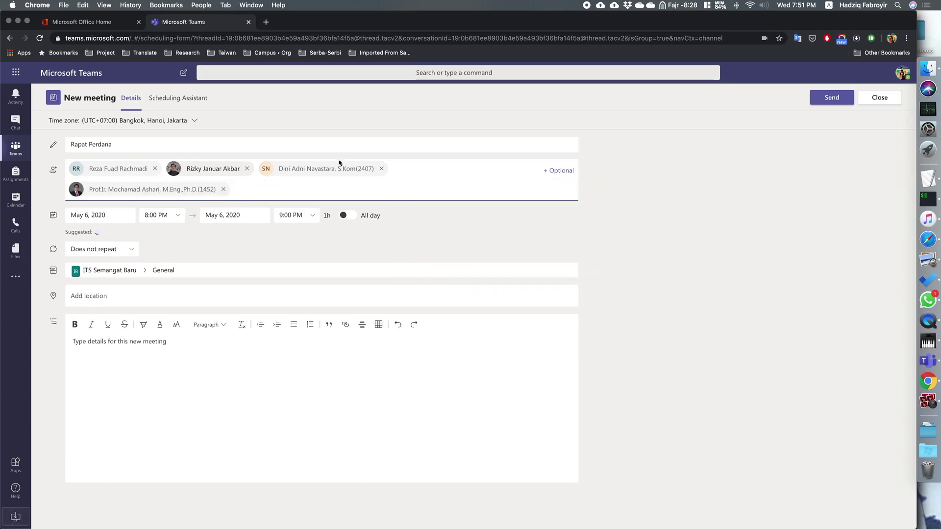
pyautogui.click(226, 191)
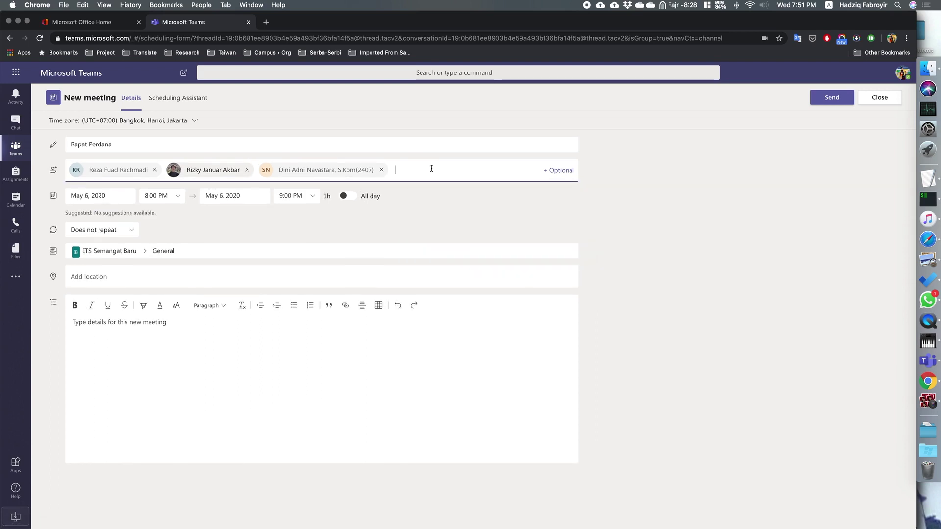
# Look up a fourth colleague by first name and by surname, and add them as a required attendee
pyautogui.click(431, 168)
pyautogui.write('U')
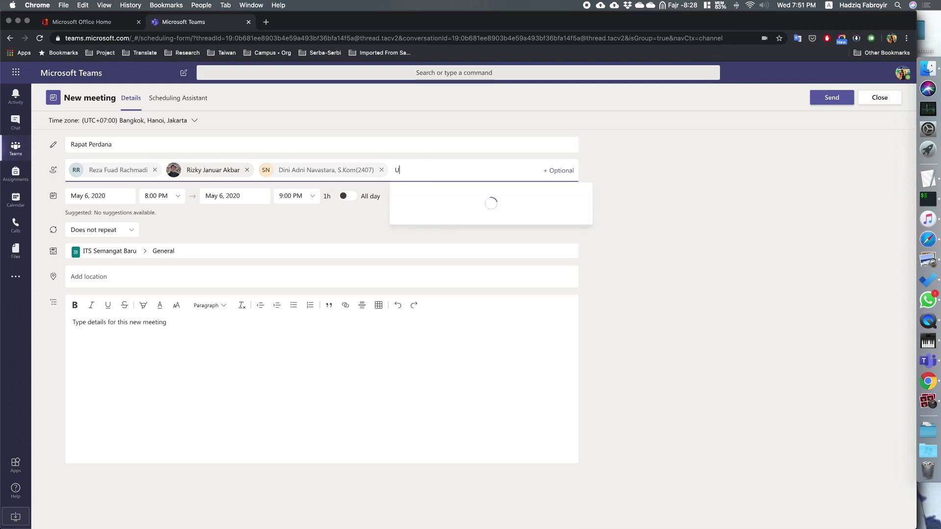
pyautogui.write('mi Lai')
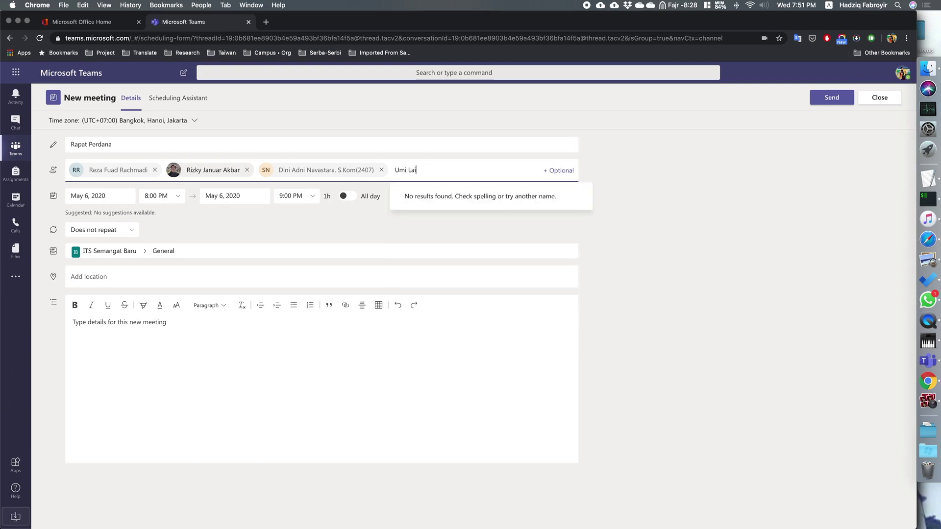
pyautogui.press('BackSpace')
pyautogui.press('BackSpace')
pyautogui.press('BackSpace')
pyautogui.press('BackSpace')
pyautogui.press('BackSpace')
pyautogui.press('BackSpace')
pyautogui.press('BackSpace')
pyautogui.write('Yuhana')
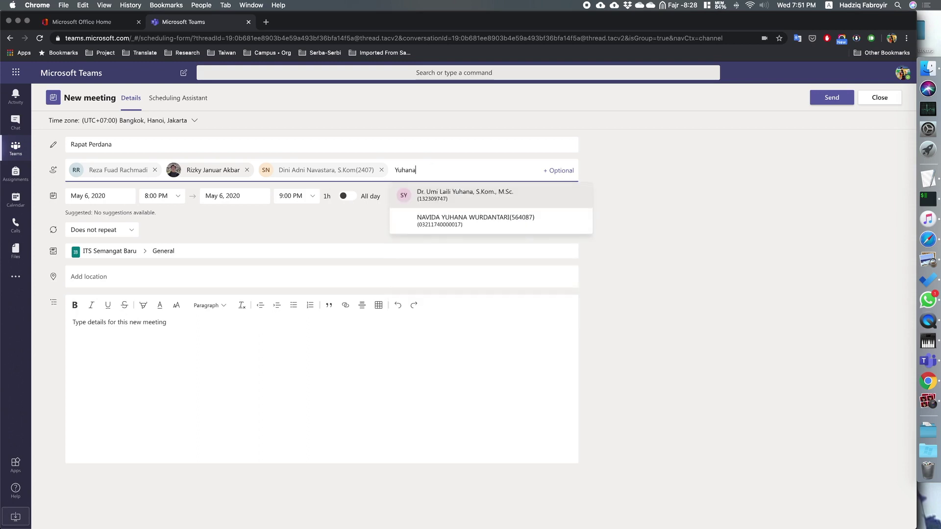
pyautogui.press('Return')
# Send the invitation with the details "Ini hanya untuk keperluan testing :)" and dismiss the instant meeting preview in the channel
pyautogui.click(225, 357)
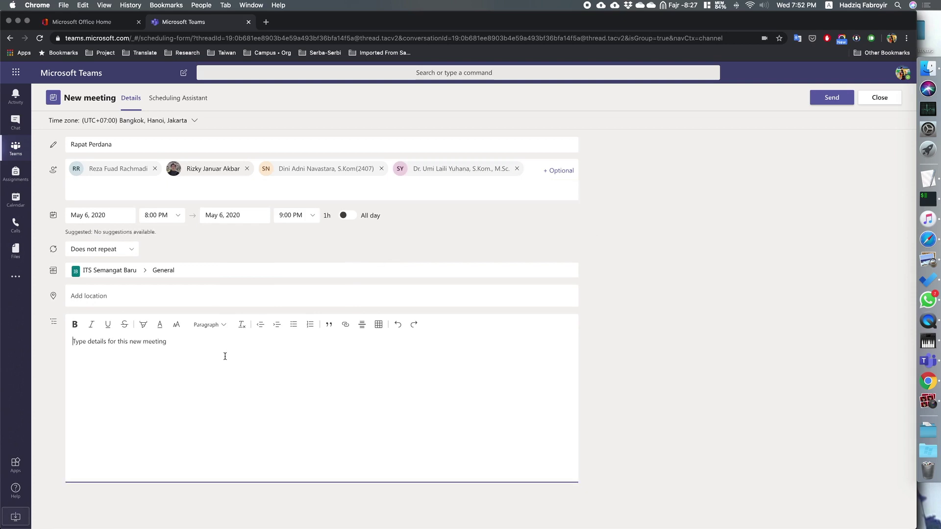
pyautogui.write('Ini hanya untuk keperluan testing :)')
pyautogui.click(834, 99)
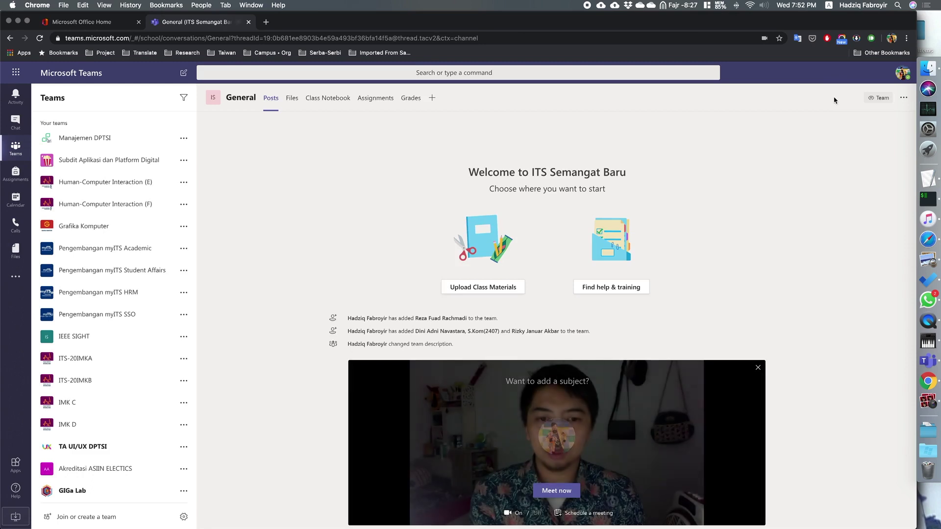
pyautogui.click(757, 369)
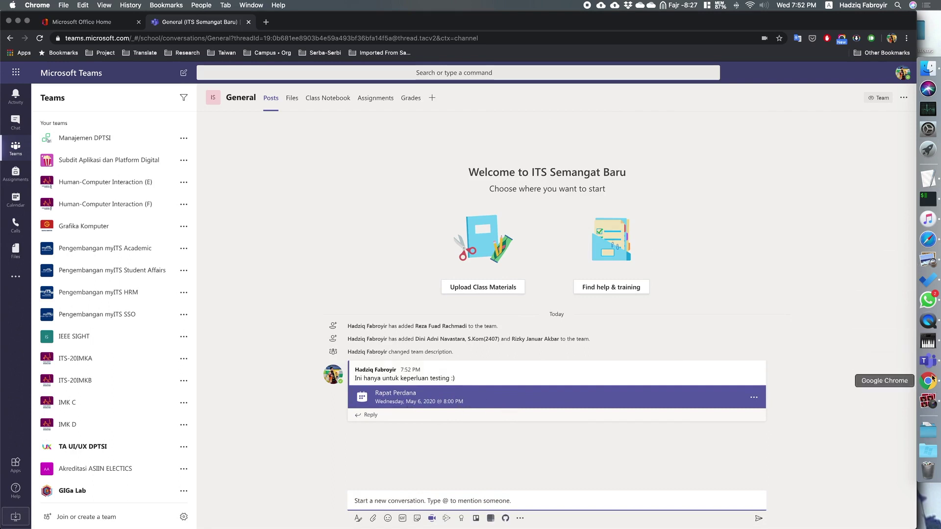
# Switch to Safari and look through the Teams usage guide PDF for the pages on meeting invitations and joining
pyautogui.click(927, 239)
pyautogui.scroll(-10, 730, 323)
pyautogui.scroll(-20, 730, 334)
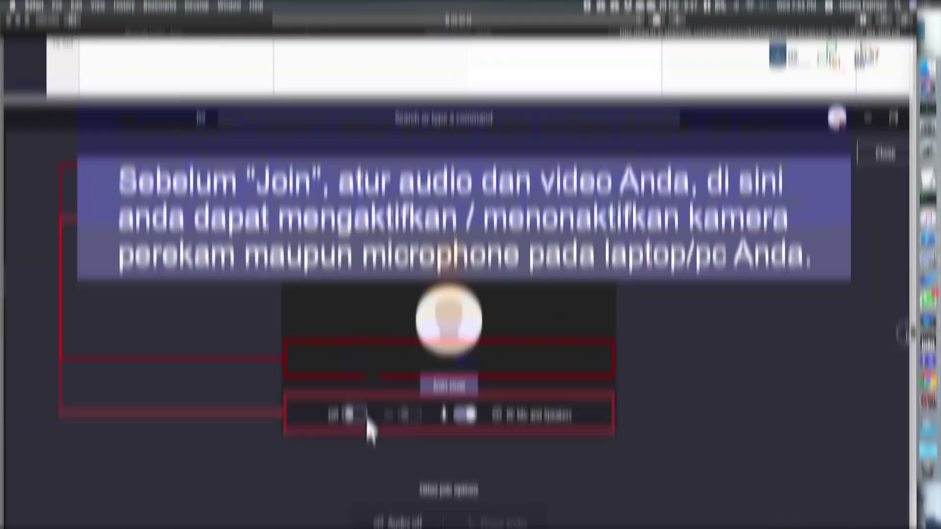
pyautogui.scroll(-15, 899, 367)
pyautogui.scroll(-4, 900, 367)
pyautogui.scroll(10, 896, 367)
pyautogui.scroll(-6, 894, 365)
pyautogui.moveTo(894, 365); pyautogui.dragTo(890, 407)
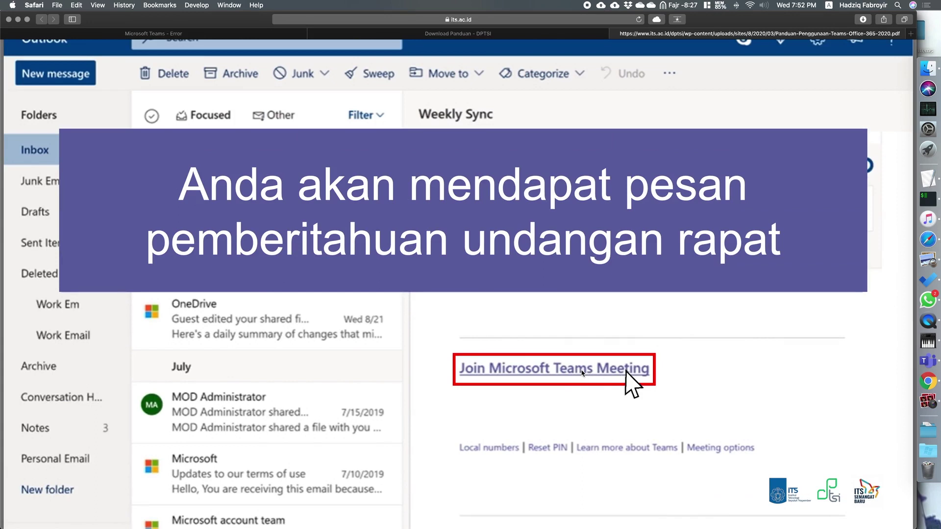
# Switch to the Microsoft Teams desktop app and open the details of the Rapat Perdana meeting from the calendar
pyautogui.click(928, 361)
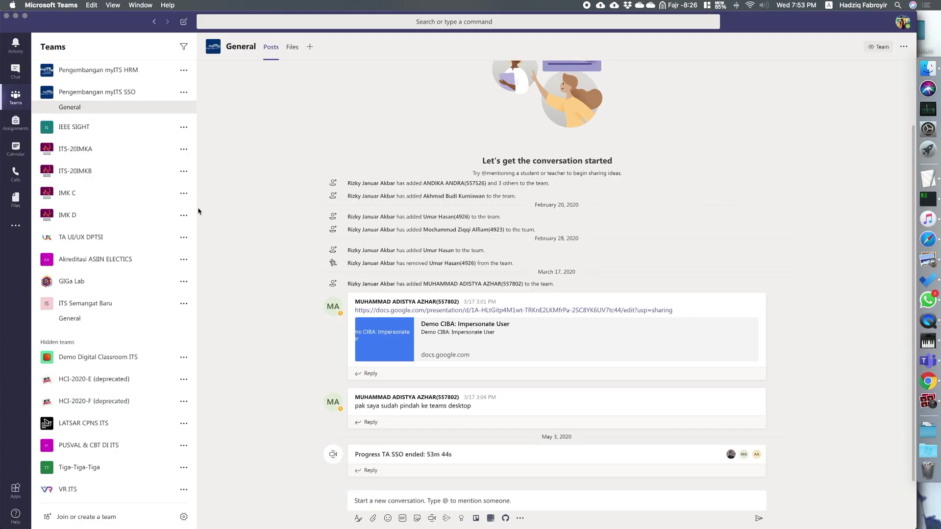
pyautogui.click(16, 147)
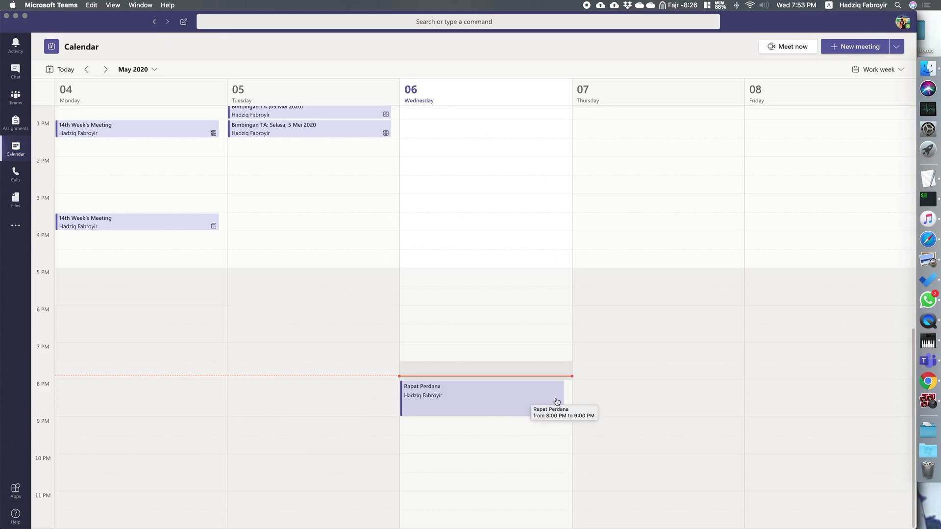
pyautogui.click(523, 390)
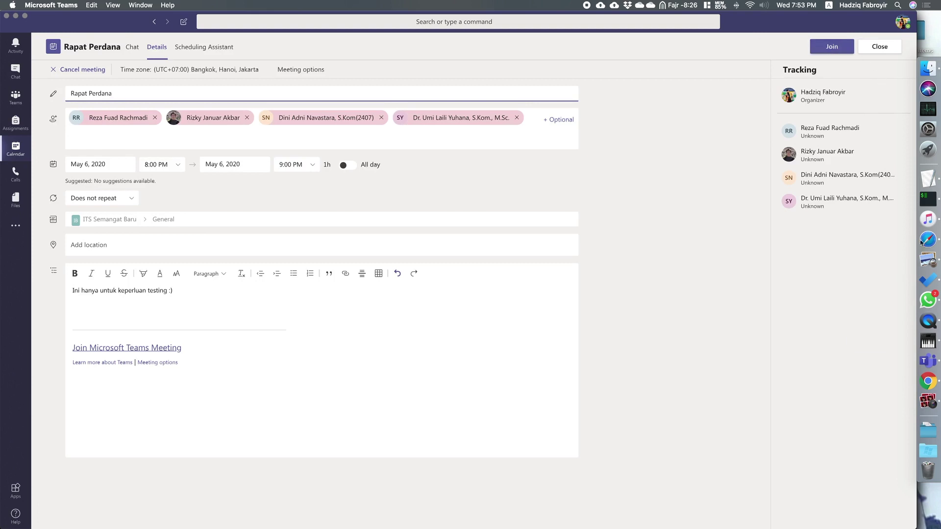
# Switch to Chrome and view the Rapat Perdana meeting details through its post in the General channel
pyautogui.click(929, 385)
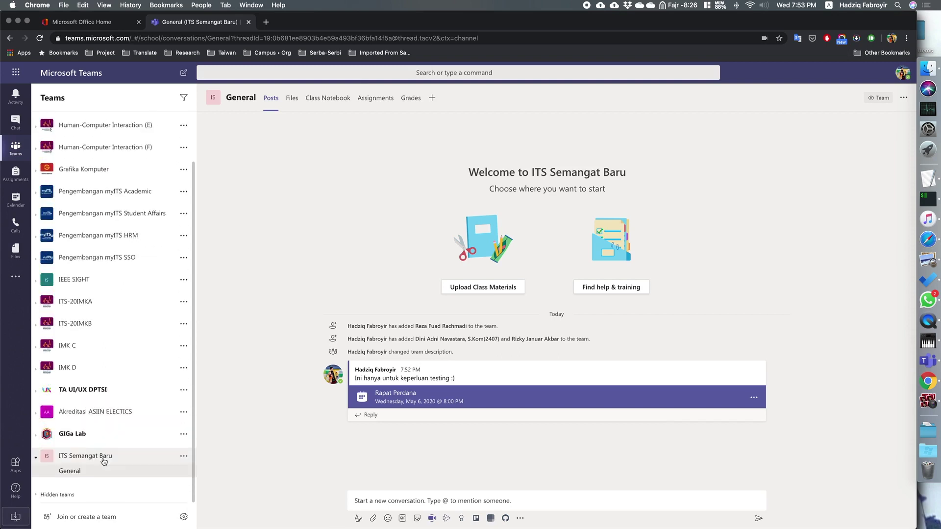
pyautogui.moveTo(498, 398)
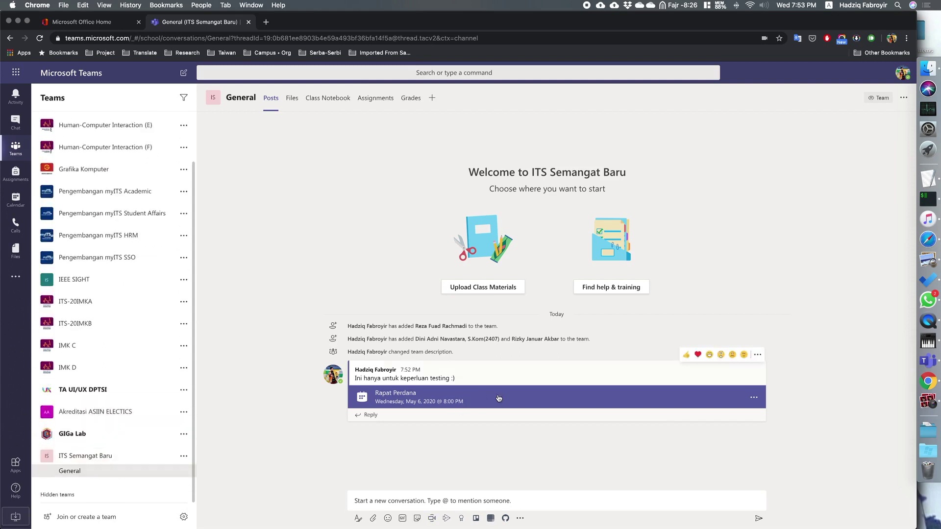
pyautogui.click(679, 397)
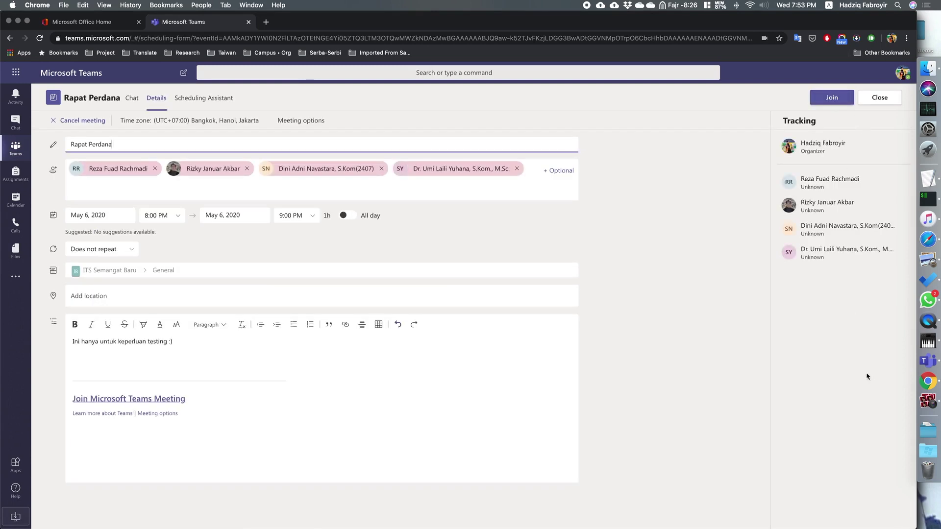
# Go back to the Teams desktop app, start joining Rapat Perdana, and try the microphone and camera switches, leaving the camera on
pyautogui.click(927, 360)
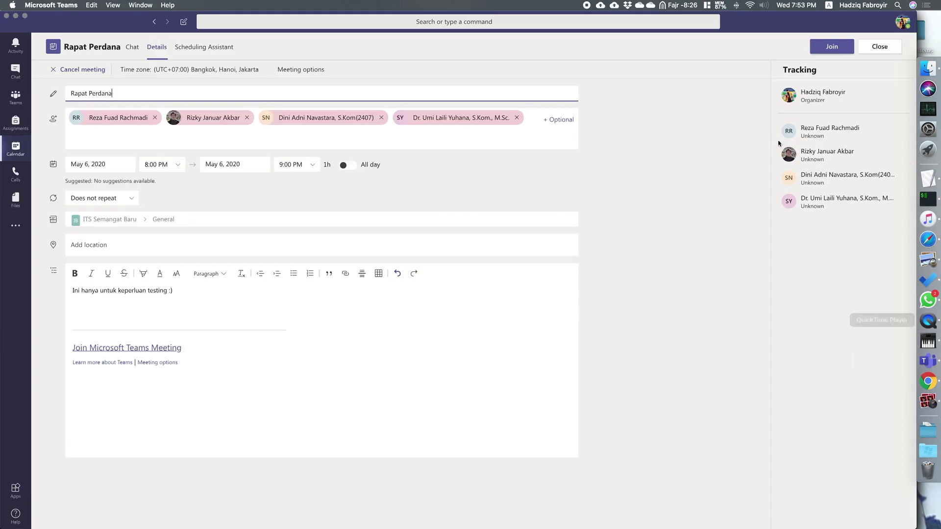
pyautogui.click(817, 51)
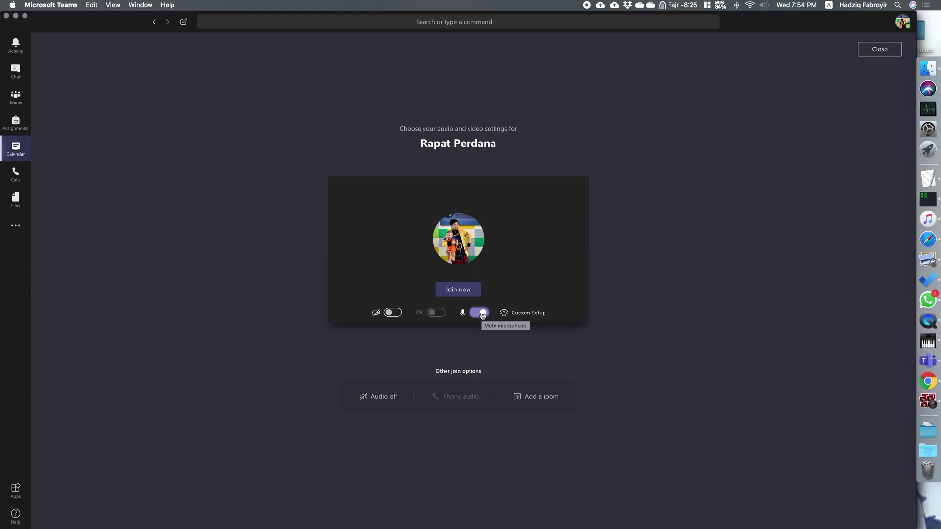
pyautogui.click(483, 315)
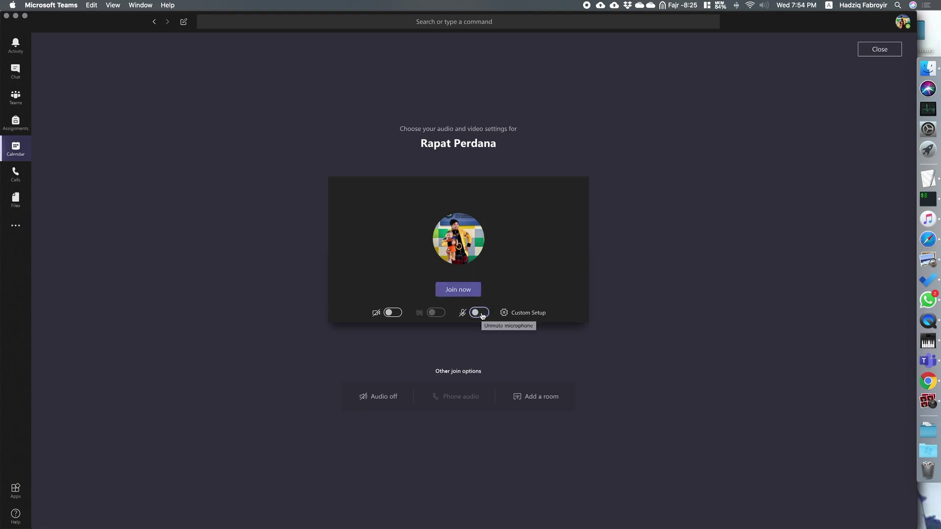
pyautogui.click(390, 314)
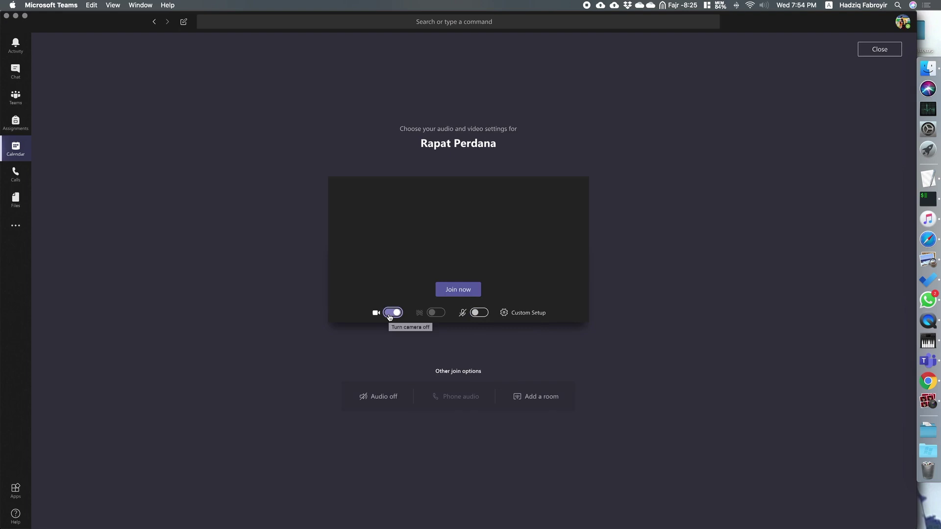
pyautogui.click(389, 314)
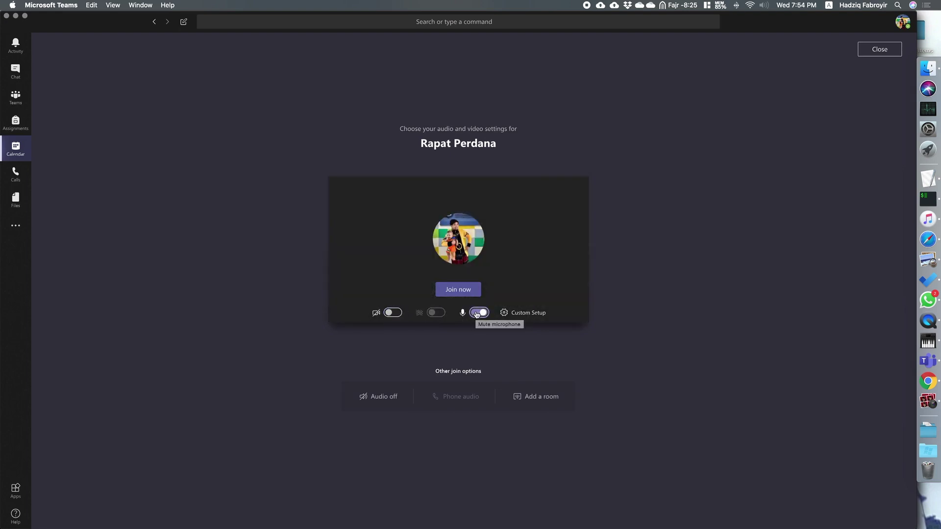
pyautogui.click(391, 314)
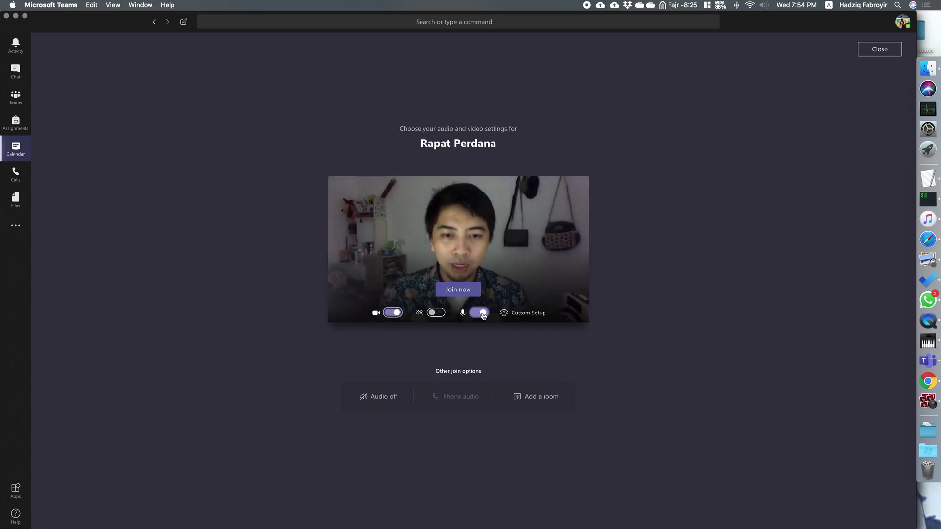
# Enable background effects for the camera and apply the grey minimalist room image
pyautogui.click(435, 313)
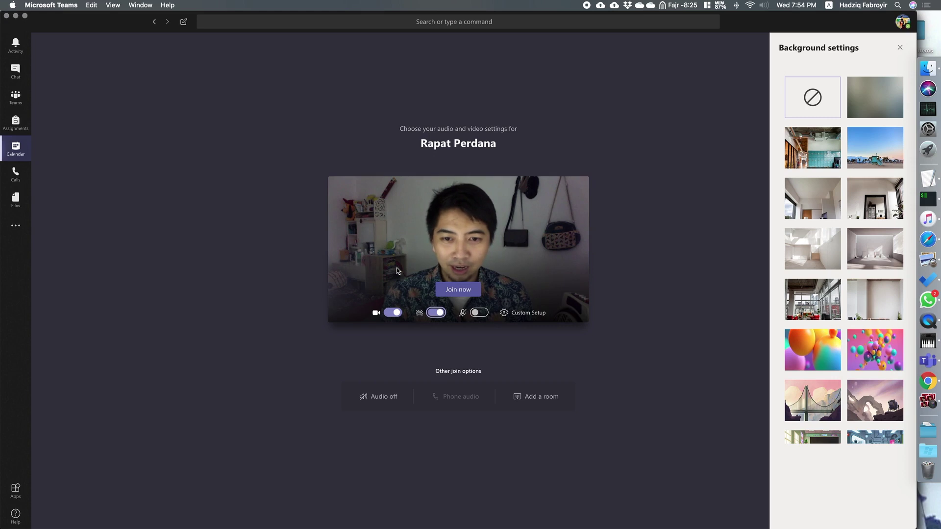
pyautogui.click(878, 255)
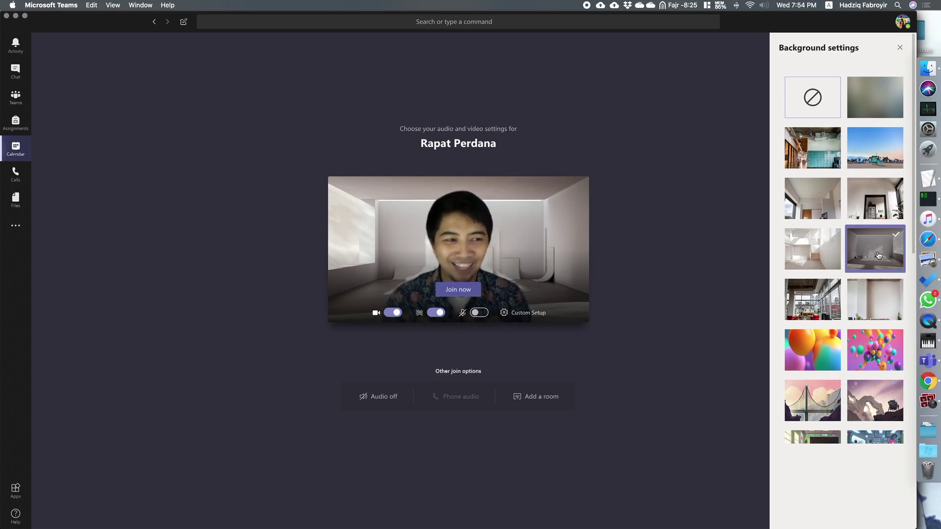
# Join the Rapat Perdana meeting with the microphone turned on and dismiss the low speaker volume warning
pyautogui.click(456, 290)
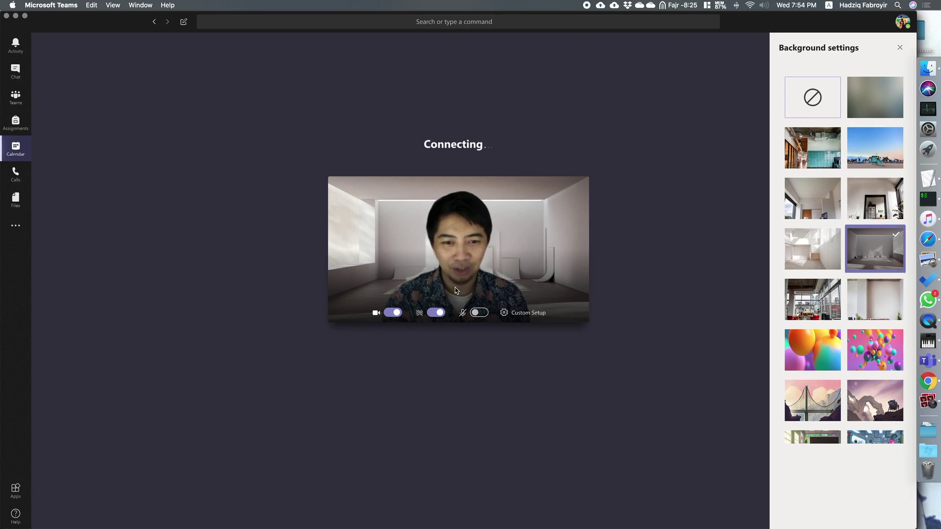
pyautogui.click(478, 313)
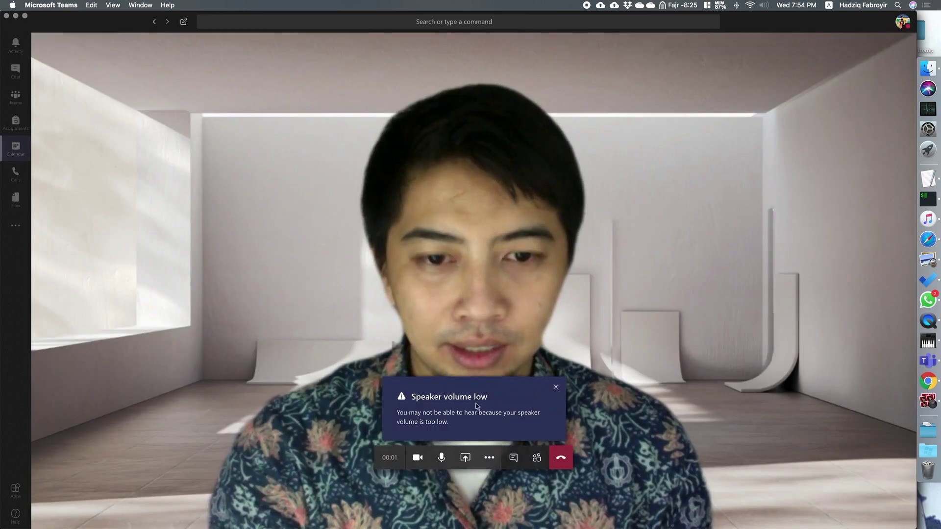
pyautogui.click(556, 387)
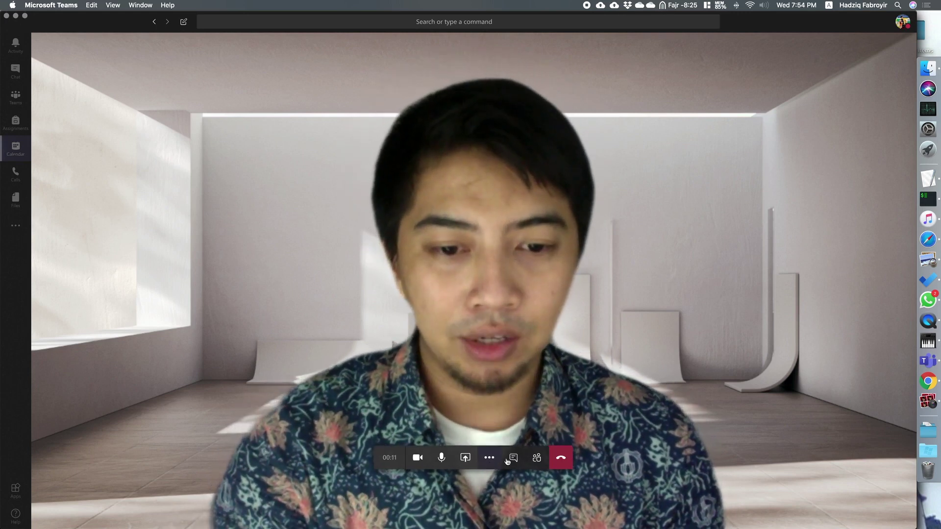
# Open the meeting chat and send the message "Testing"
pyautogui.click(513, 459)
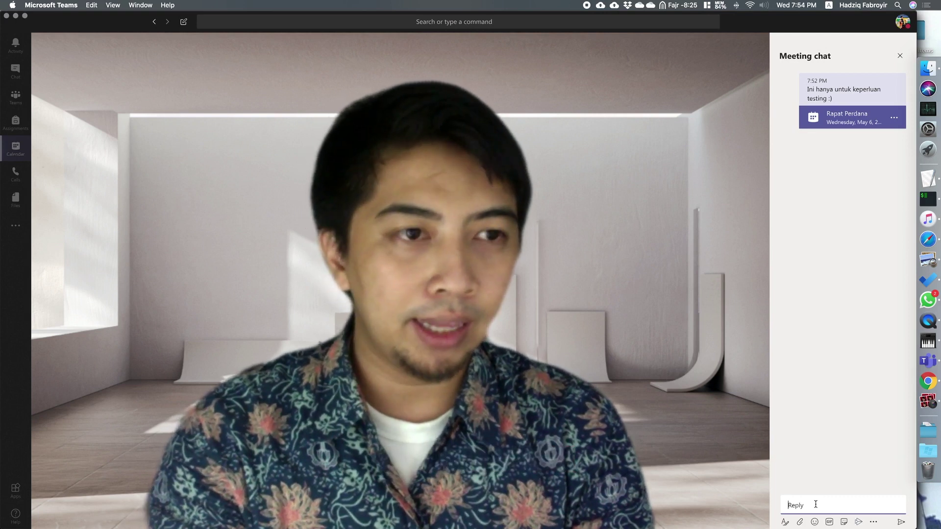
pyautogui.click(816, 504)
pyautogui.write('Testing')
pyautogui.press('Return')
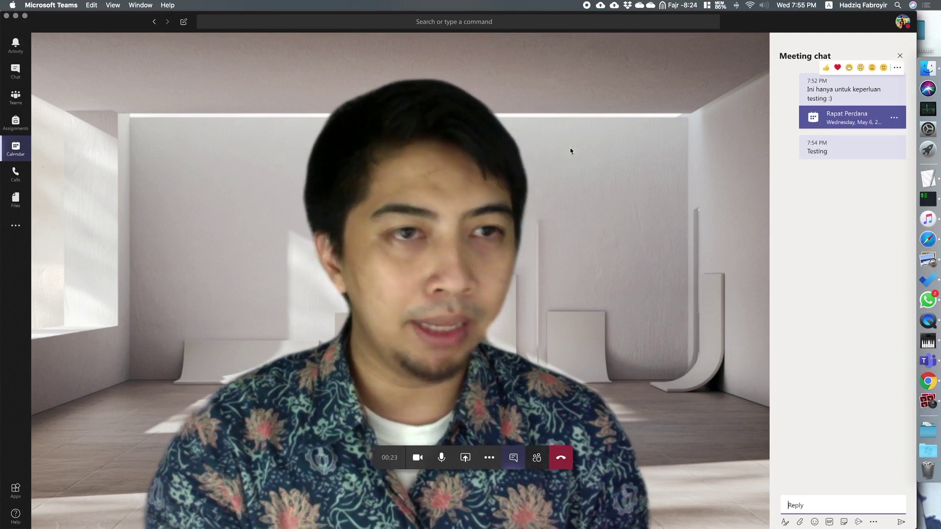
# View the Rapat Perdana post in the ITS Semangat Baru team's General channel and return to the call
pyautogui.click(15, 96)
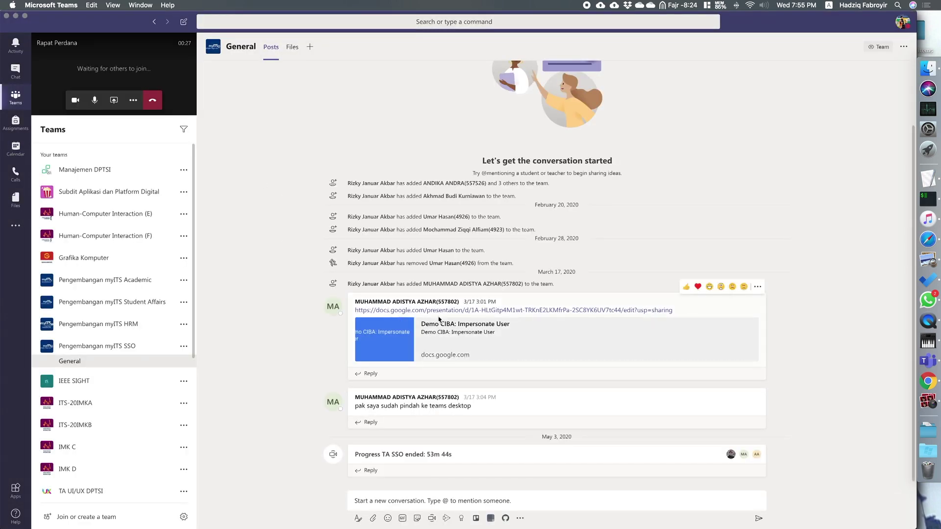
pyautogui.scroll(-5, 113, 470)
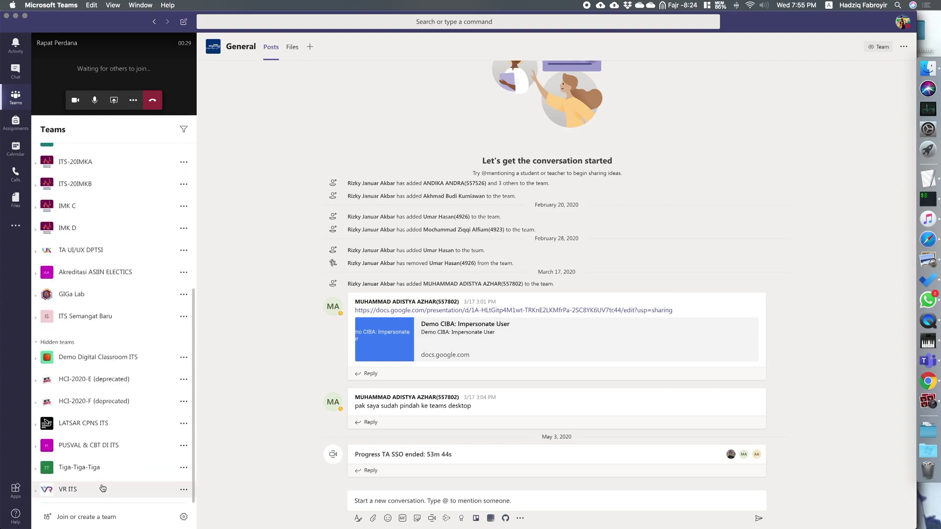
pyautogui.click(113, 317)
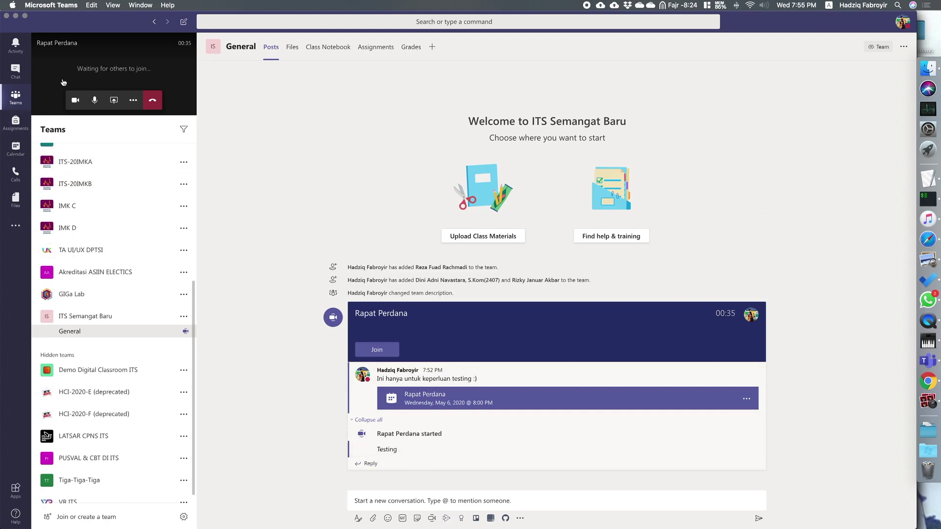
pyautogui.click(132, 76)
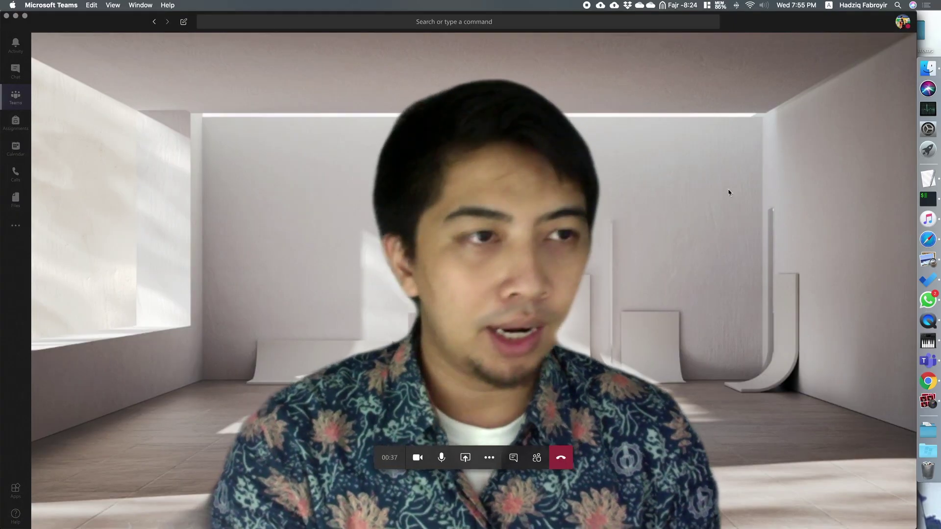
# Show the meeting's participants and check the options available for the first two invited people
pyautogui.click(536, 457)
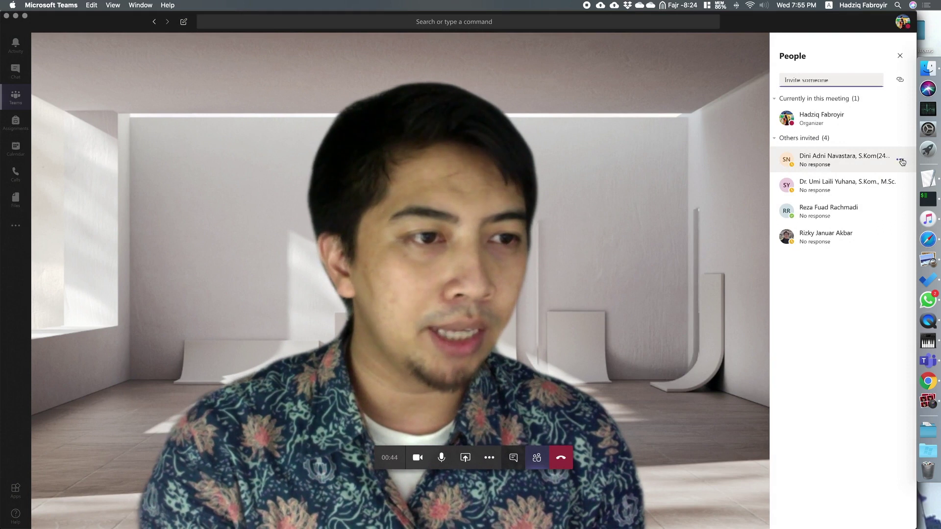
pyautogui.click(900, 159)
pyautogui.click(898, 185)
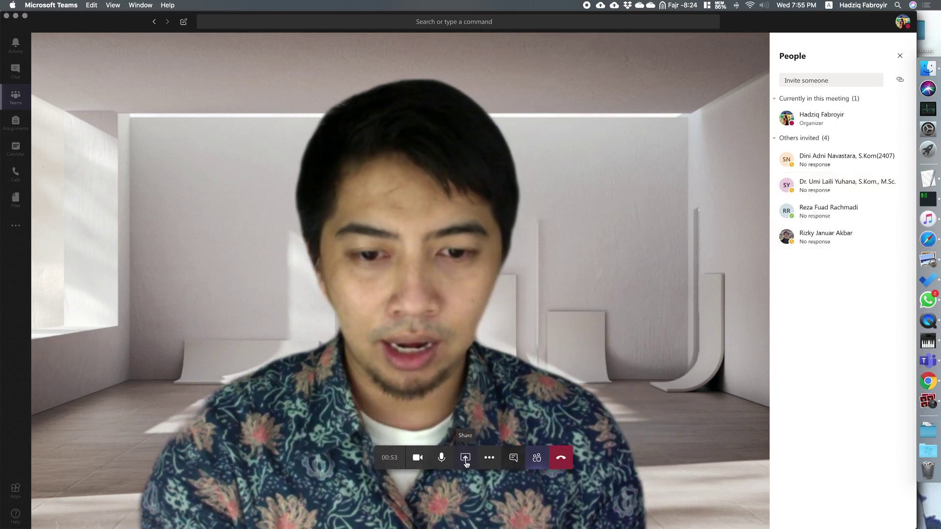
# Share the Chrome window titled Microsoft Teams in the meeting and go back to the desktop app's call screen
pyautogui.click(465, 461)
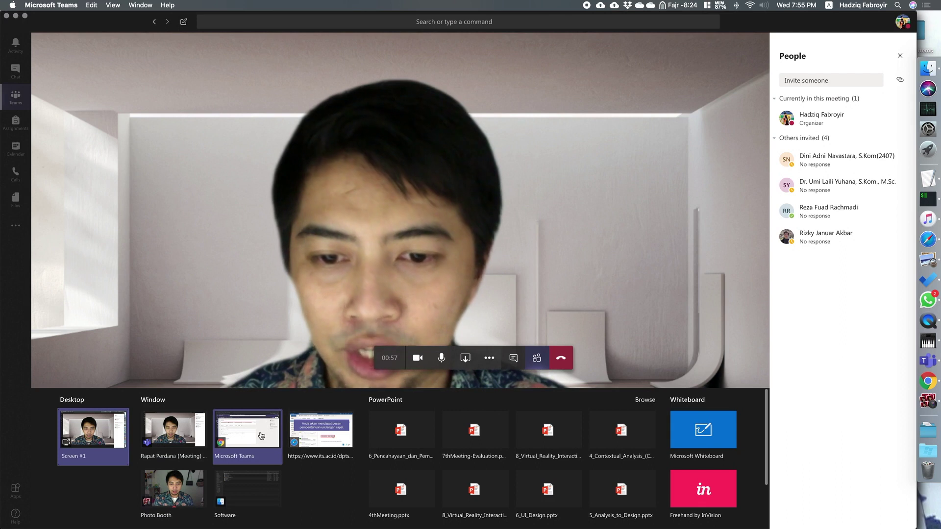
pyautogui.click(324, 431)
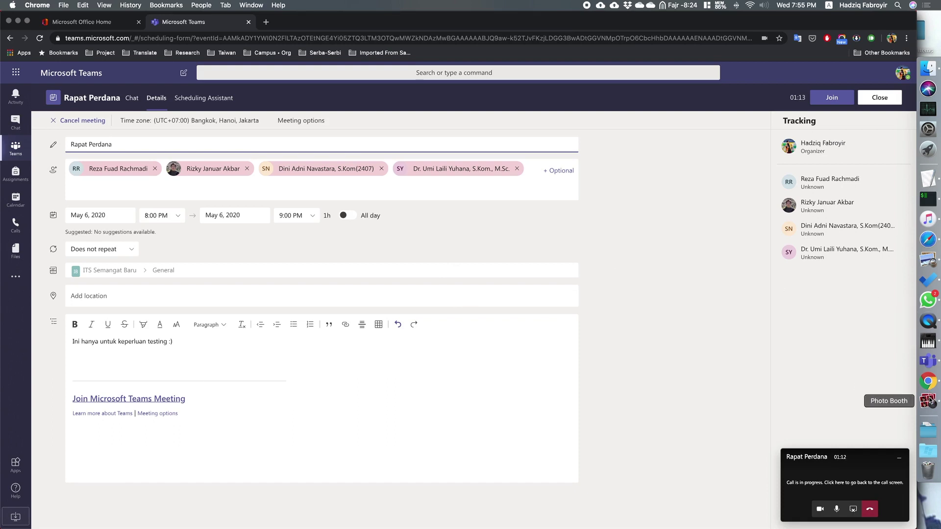
pyautogui.click(927, 364)
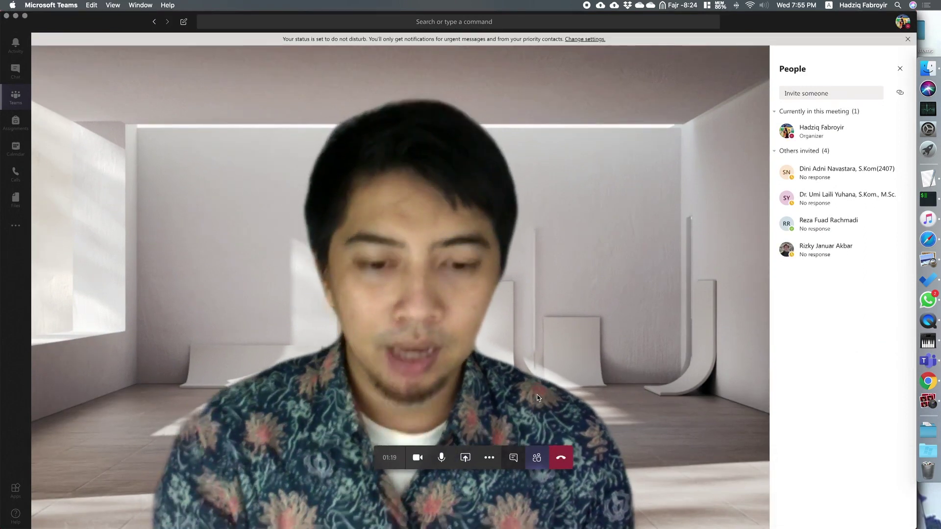
# Start meeting notes with the section heading "Judul Percobaan" and the text "Konten percobaan"
pyautogui.click(489, 458)
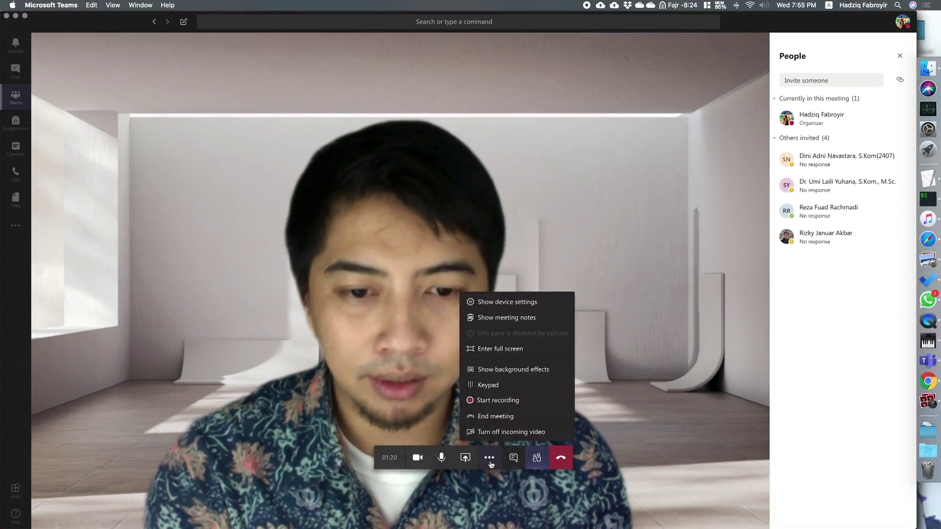
pyautogui.click(547, 319)
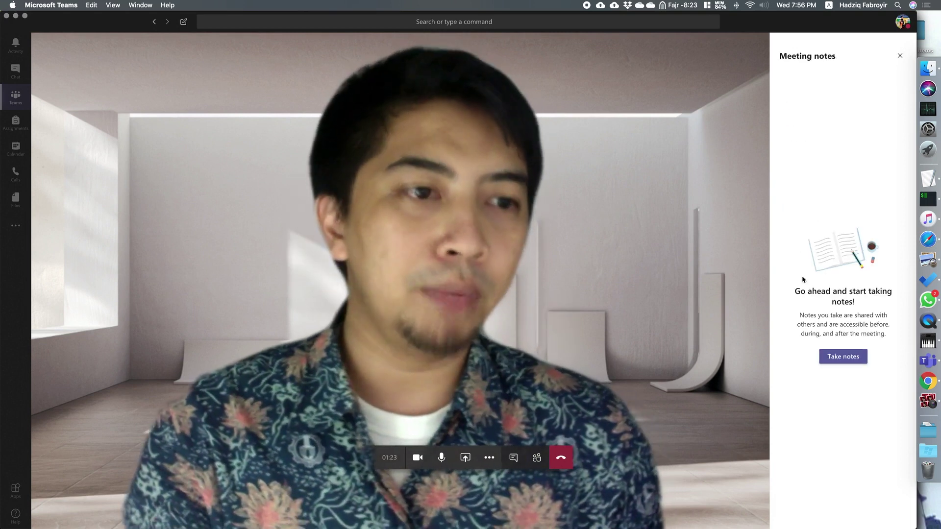
pyautogui.click(853, 362)
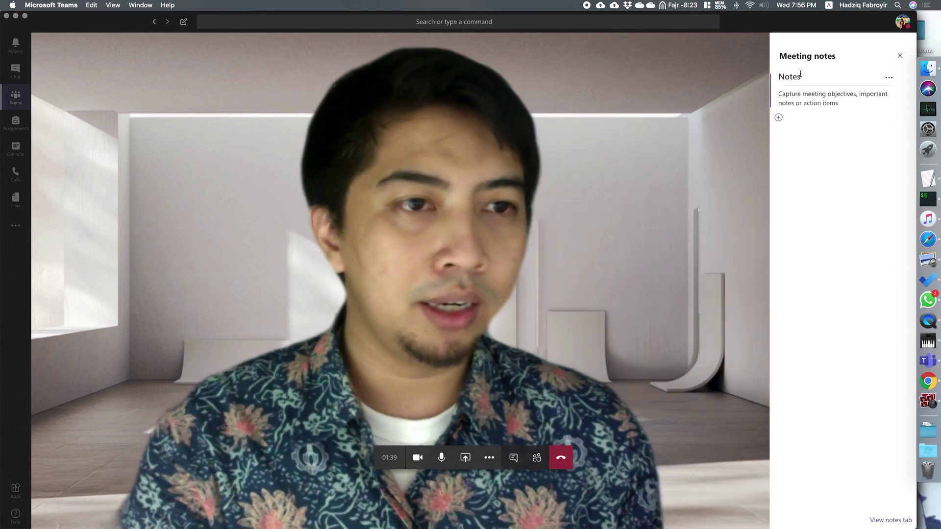
pyautogui.click(799, 73)
pyautogui.write('Judul Percobaan')
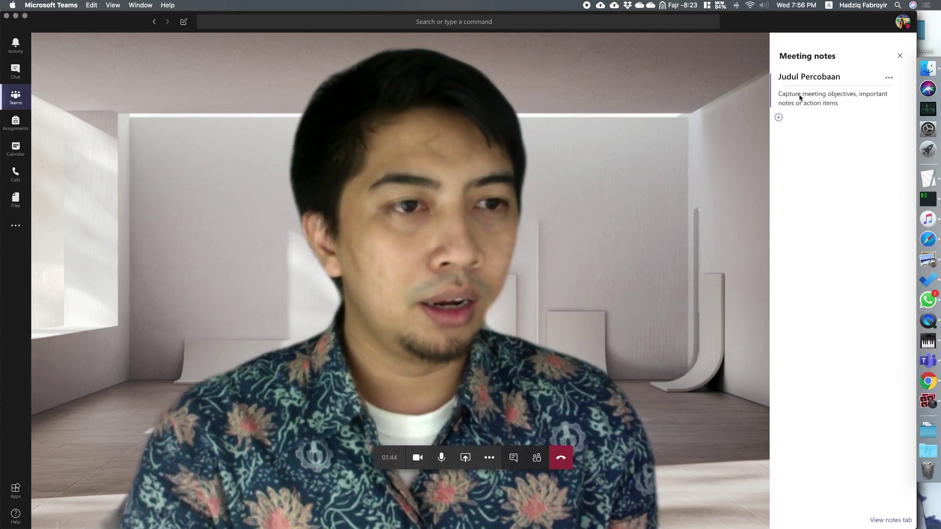
pyautogui.click(800, 97)
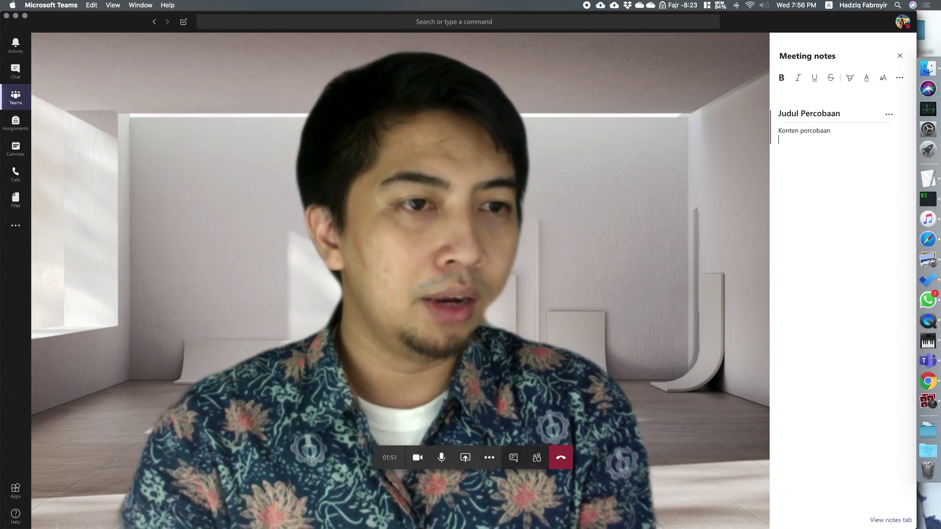
pyautogui.click(784, 157)
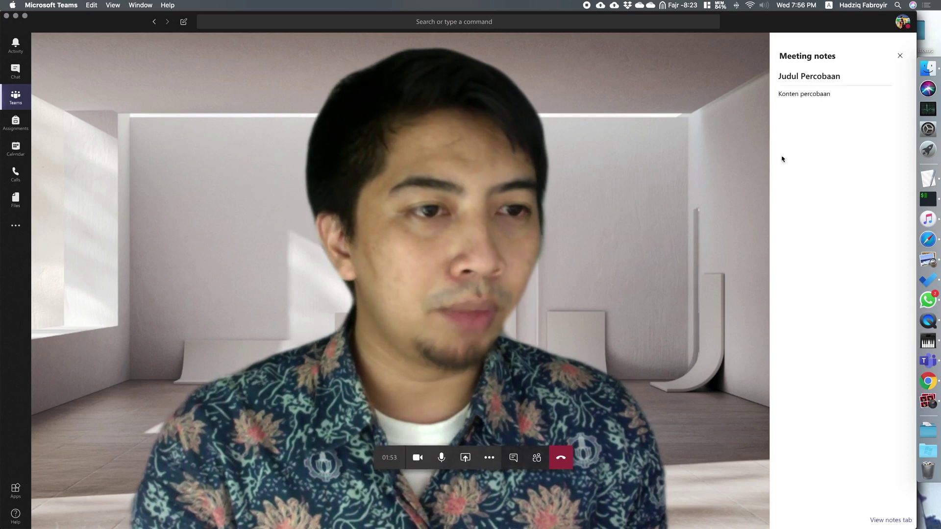
# Add a second meeting notes section headed "Bab Baru" with the text "Bla bla bla"
pyautogui.click(779, 118)
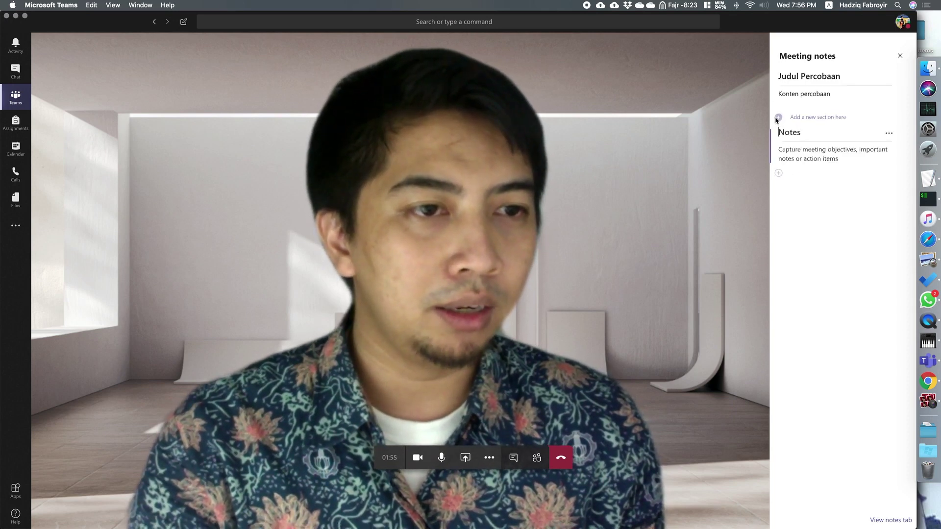
pyautogui.write('Bab Baru')
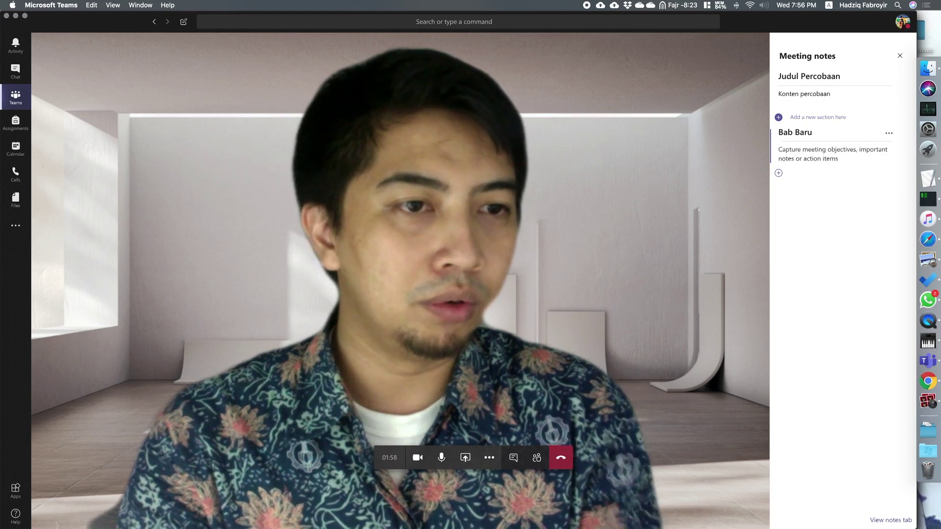
pyautogui.click(800, 154)
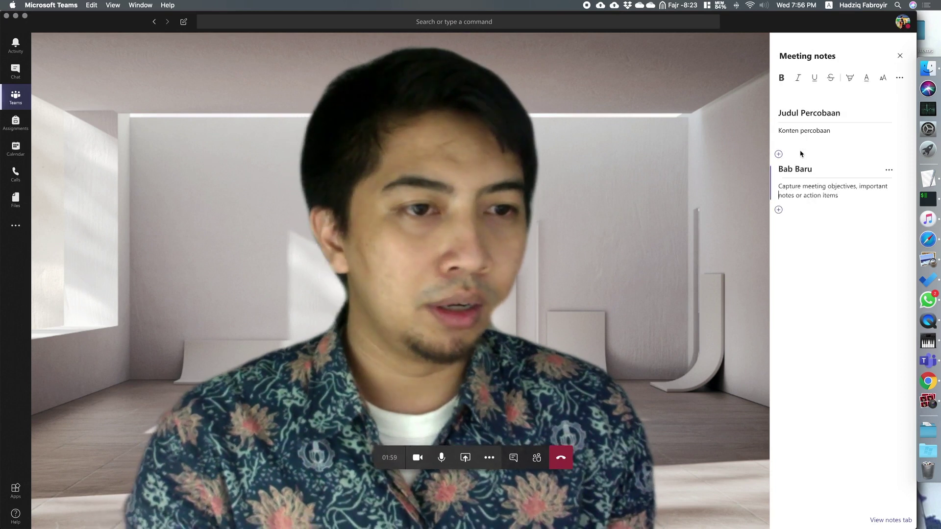
pyautogui.write('Bla bla bla')
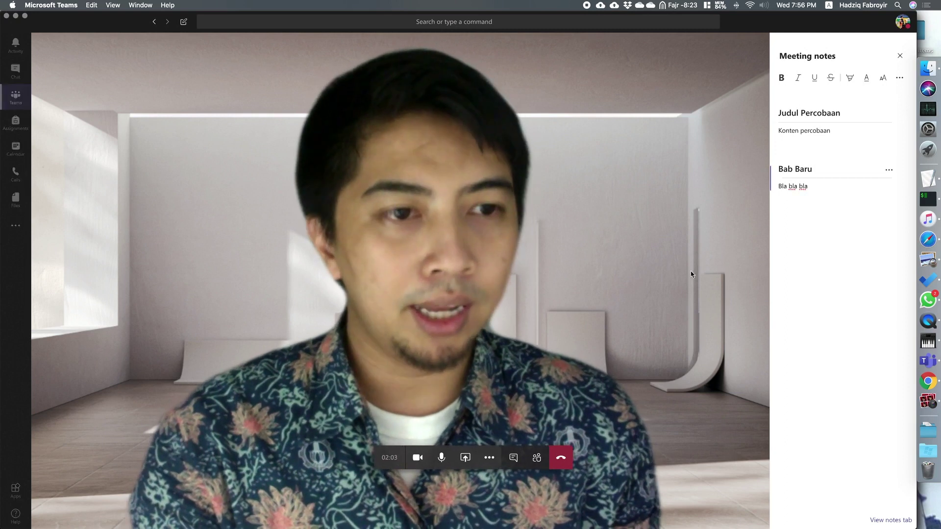
pyautogui.click(692, 271)
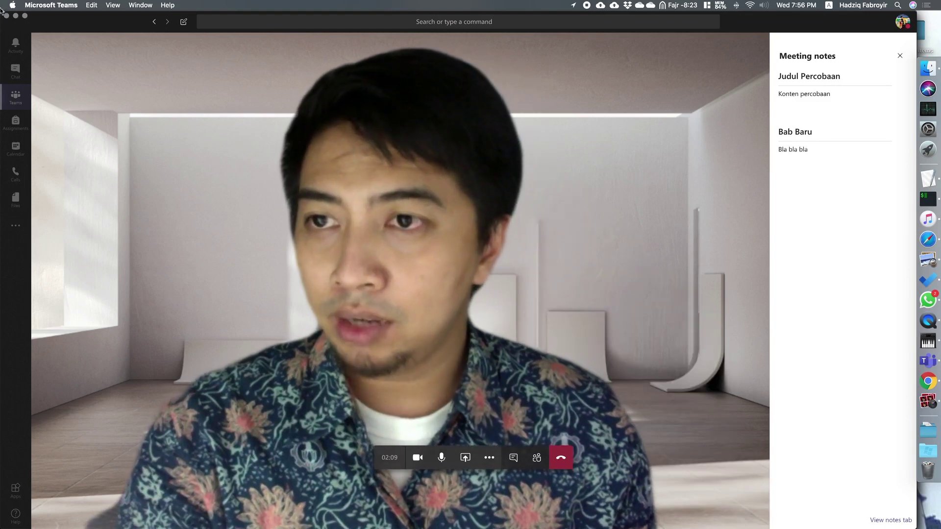
# View the Rapat Perdana notes in the General channel's Meeting Notes and return to the call
pyautogui.click(13, 97)
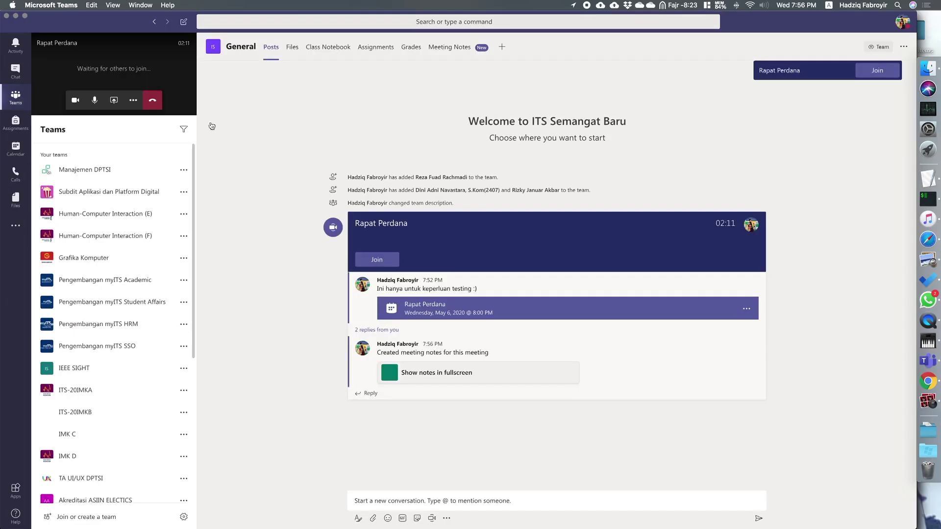
pyautogui.click(456, 51)
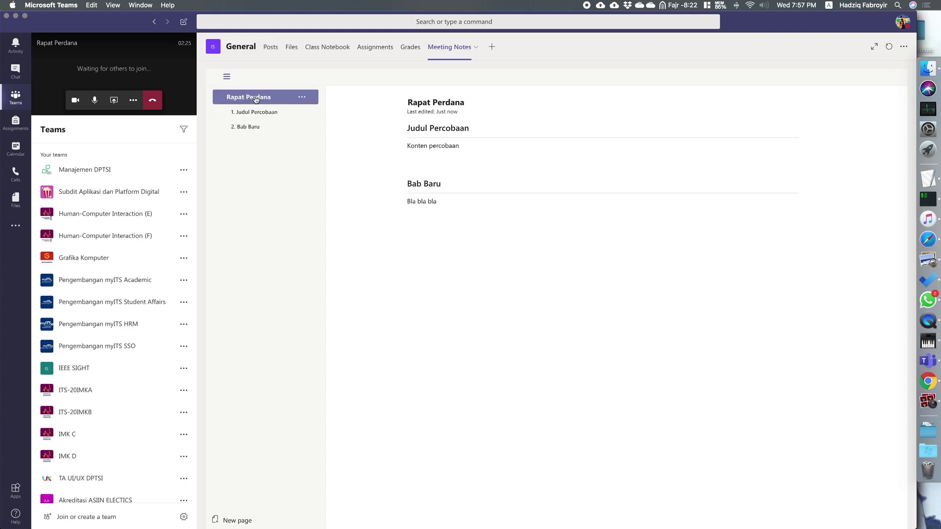
pyautogui.click(114, 85)
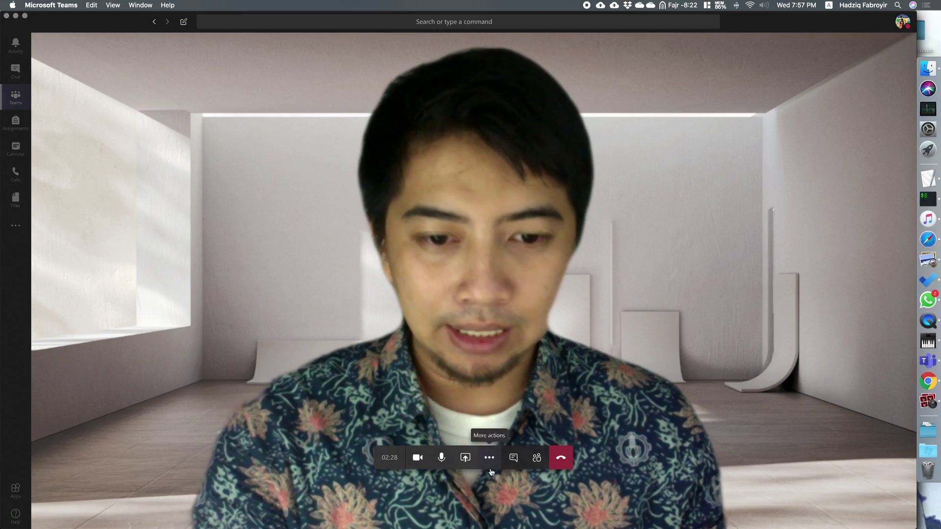
# Look over the meeting's sharing options and start recording the meeting
pyautogui.click(491, 463)
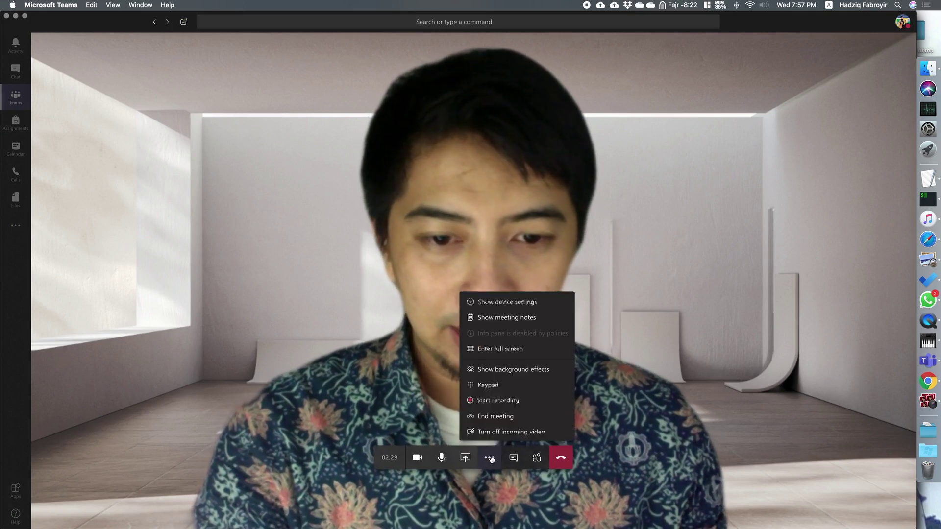
pyautogui.click(465, 457)
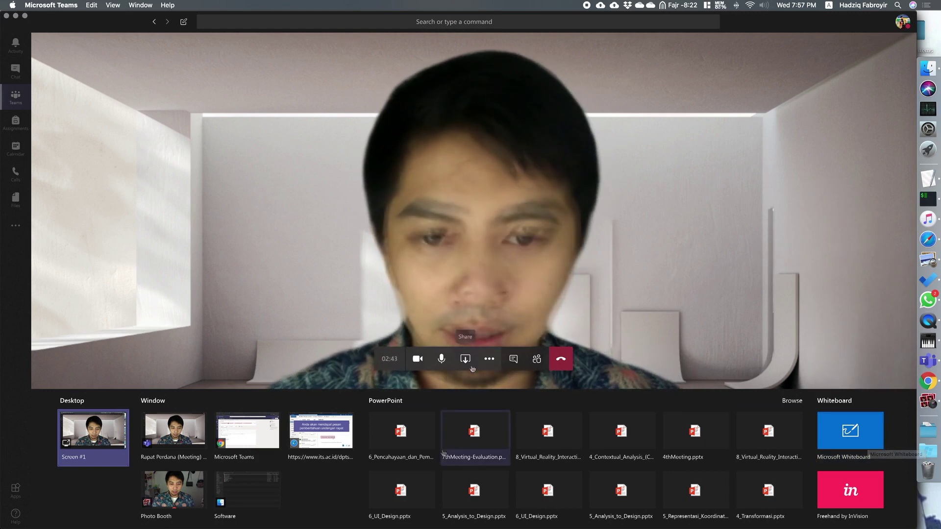
pyautogui.click(489, 360)
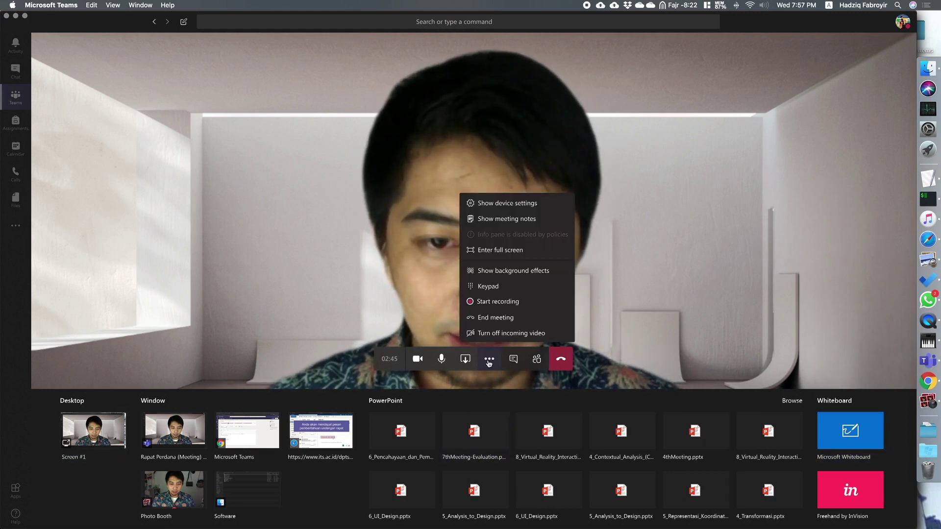
pyautogui.click(528, 307)
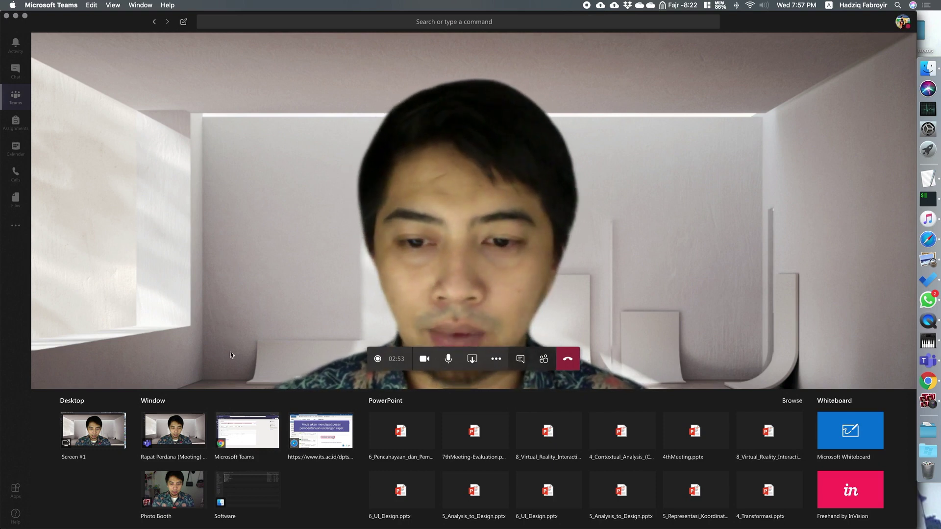
# Share the Chrome window titled Microsoft Teams during the recording and stop sharing from the call screen
pyautogui.click(245, 441)
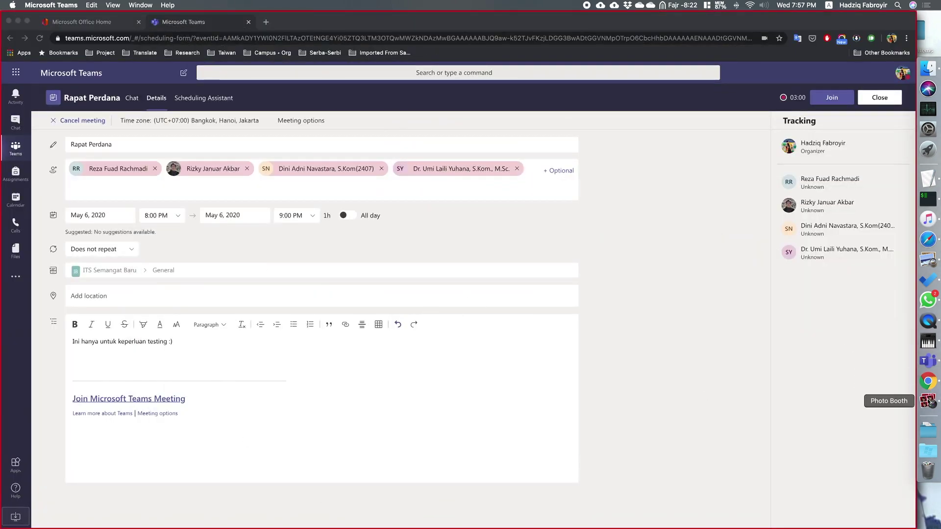
pyautogui.click(933, 366)
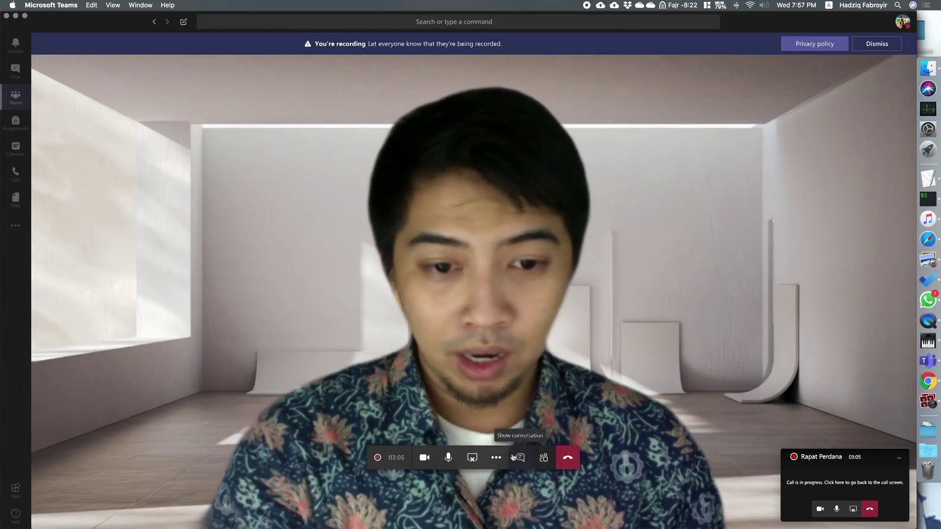
pyautogui.click(472, 458)
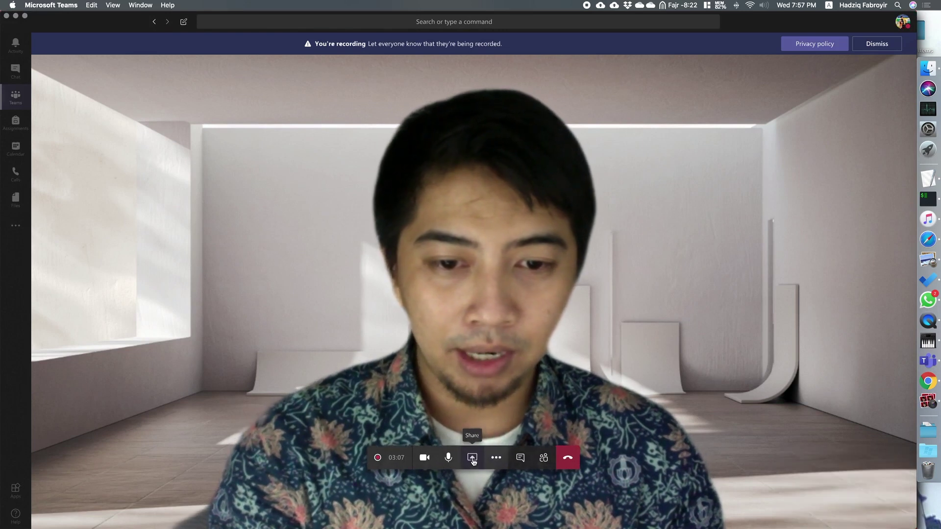
# Stop the meeting recording, confirm stopping it, and hang up the Rapat Perdana call
pyautogui.click(496, 457)
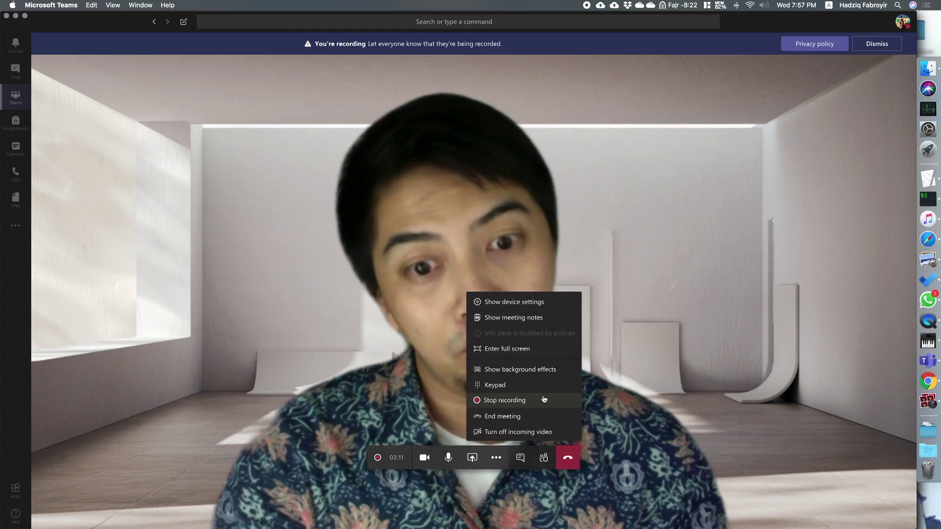
pyautogui.click(541, 401)
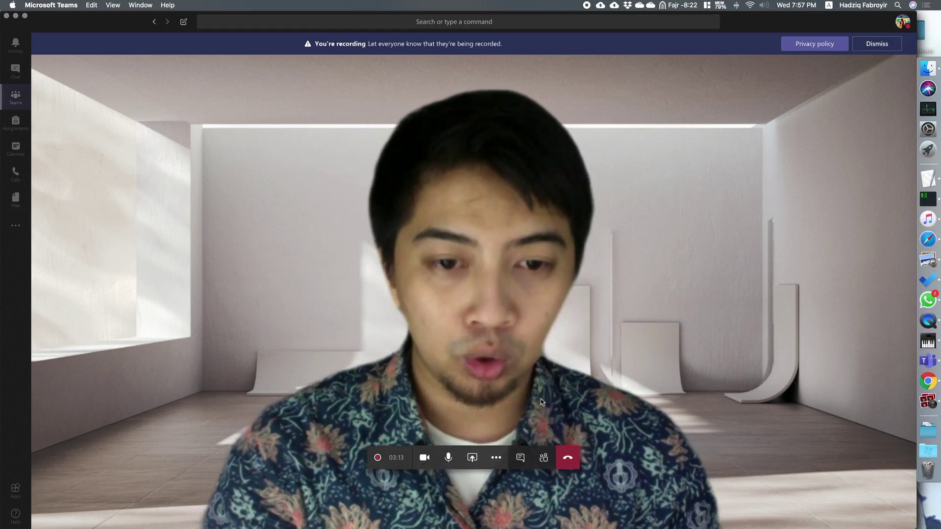
pyautogui.click(526, 294)
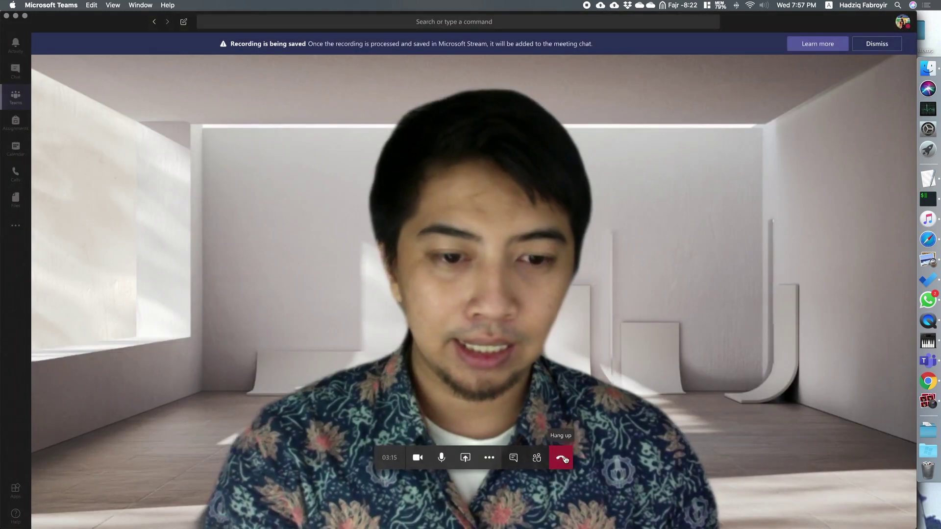
pyautogui.click(564, 458)
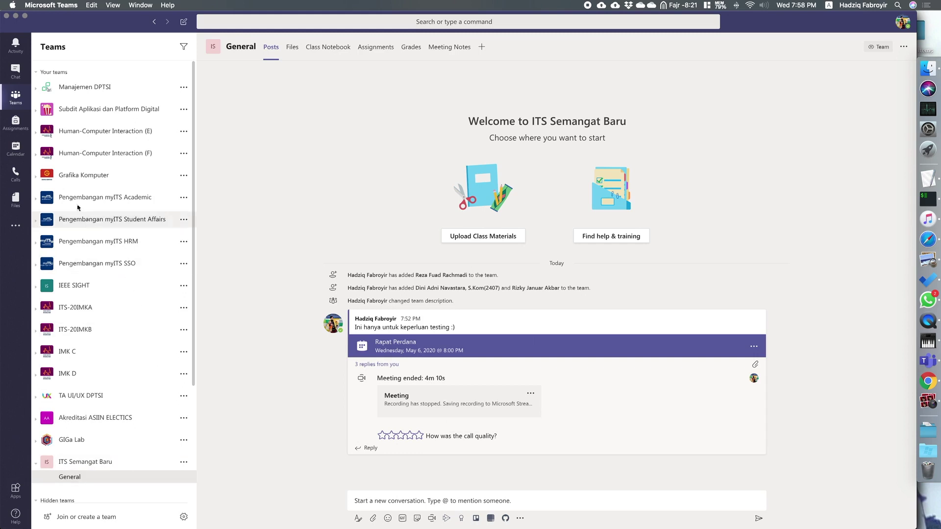
# Open the General channel of the Grafika Komputer team and play the 23m 29s meeting recording posted there
pyautogui.click(98, 175)
pyautogui.click(95, 190)
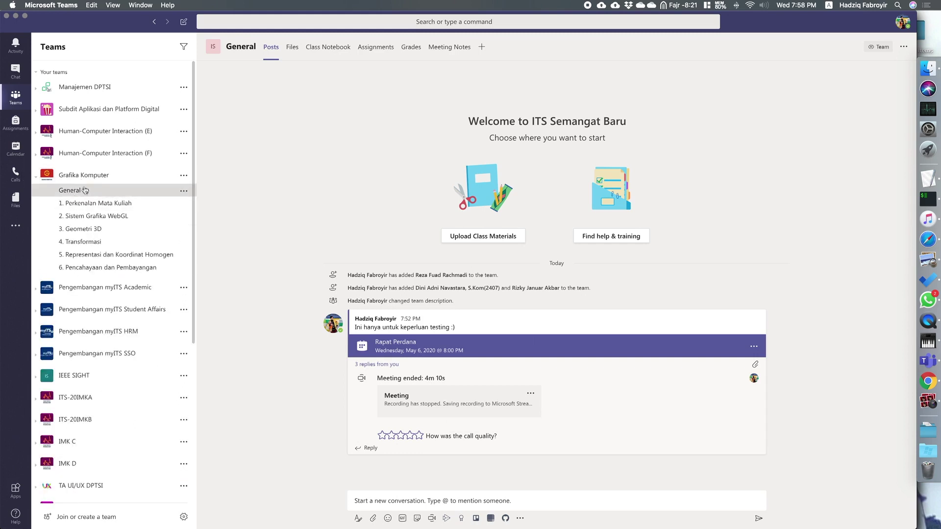
pyautogui.click(447, 191)
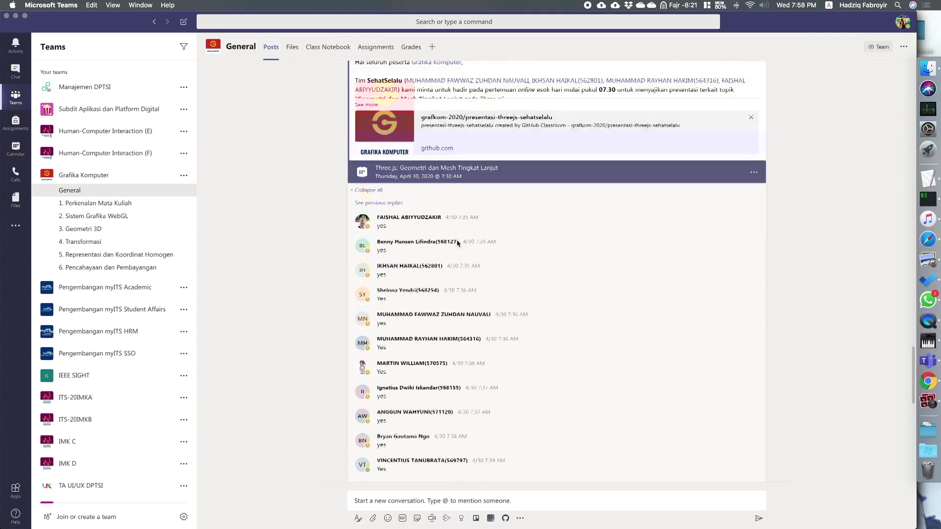
pyautogui.scroll(-6, 427, 245)
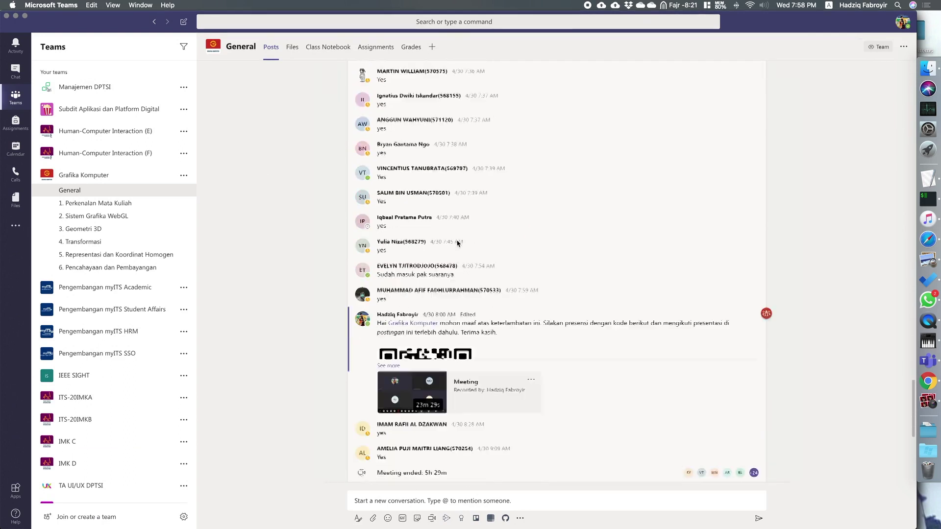
pyautogui.click(445, 369)
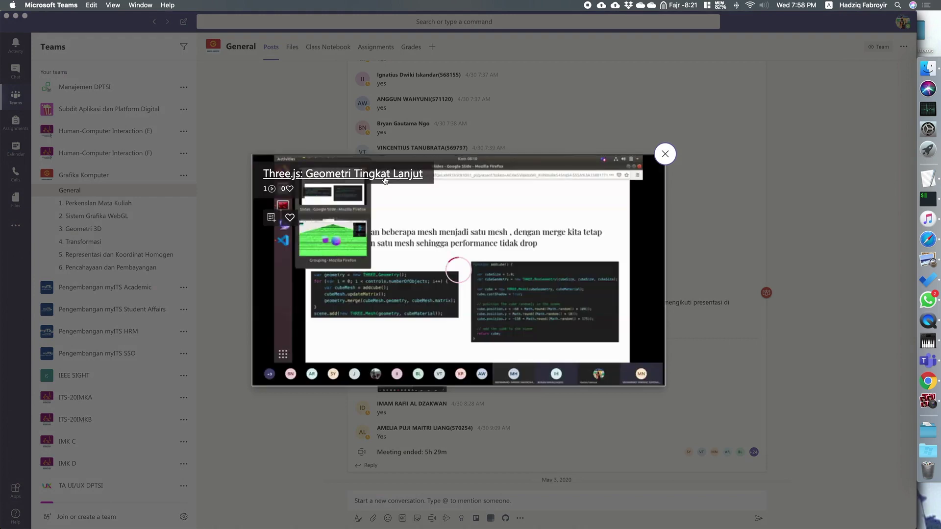
# Open the Three.js: Geometri Tingkat Lanjut recording in Microsoft Stream, close its player in Teams, and return to the Stream page in Safari
pyautogui.click(390, 178)
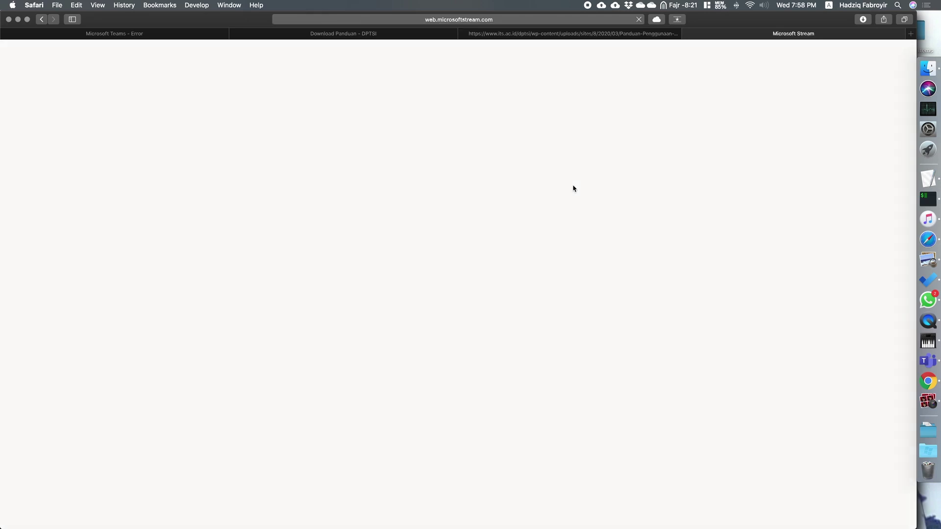
pyautogui.click(927, 361)
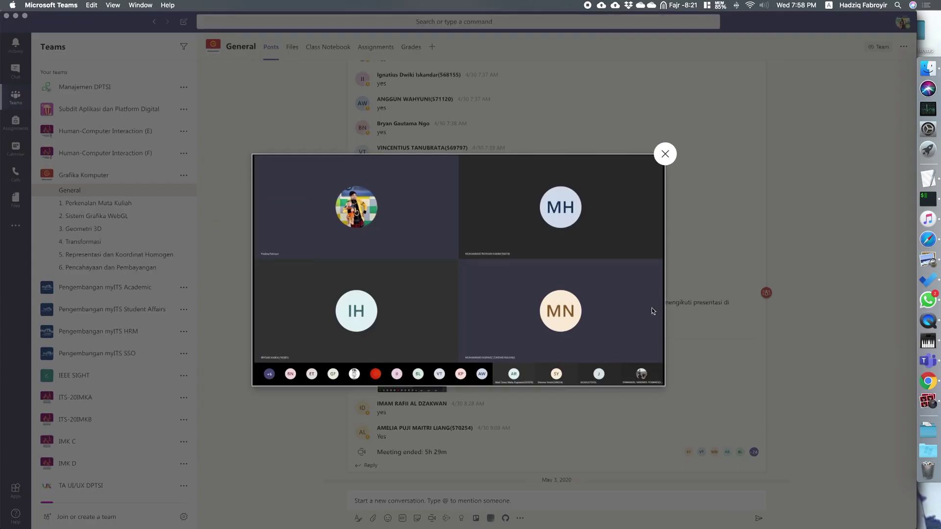
pyautogui.click(671, 161)
pyautogui.press('super+Tab')
# Download the Three.js: Geometri Tingkat Lanjut video from its Microsoft Stream page
pyautogui.click(342, 375)
pyautogui.click(300, 515)
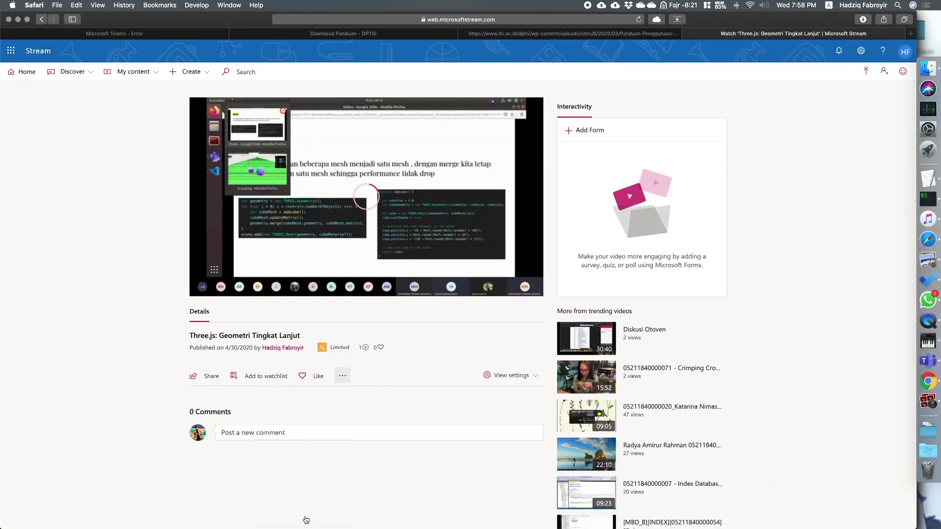
pyautogui.click(343, 376)
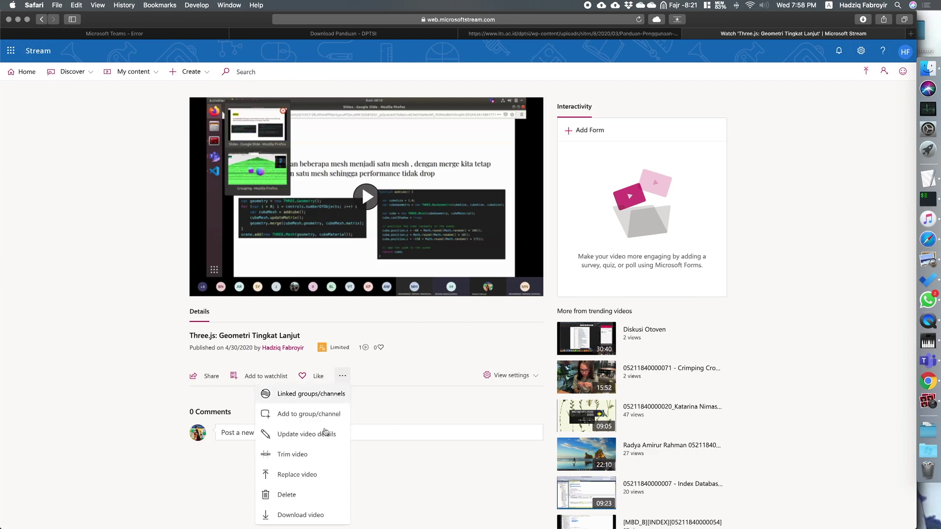
pyautogui.click(299, 515)
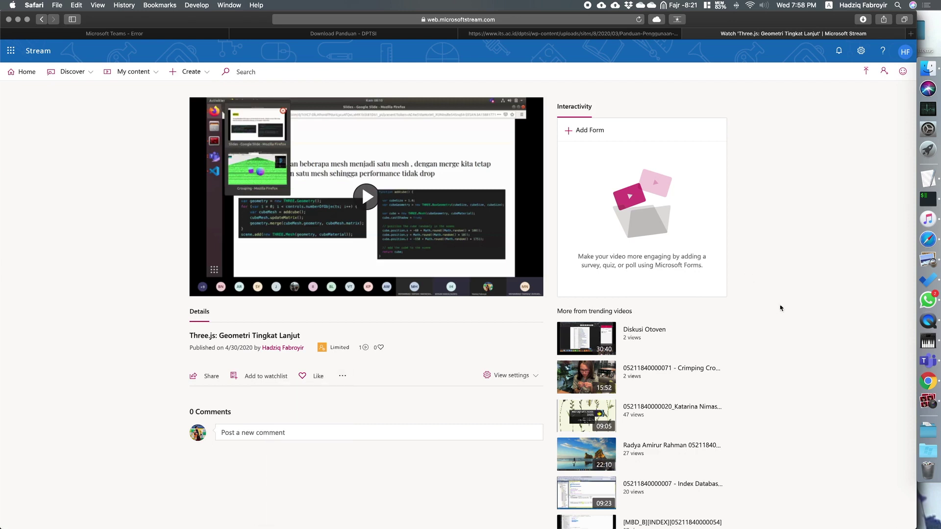
# Switch back to Microsoft Teams and open the General channel of the ITS Semangat Baru team
pyautogui.click(927, 361)
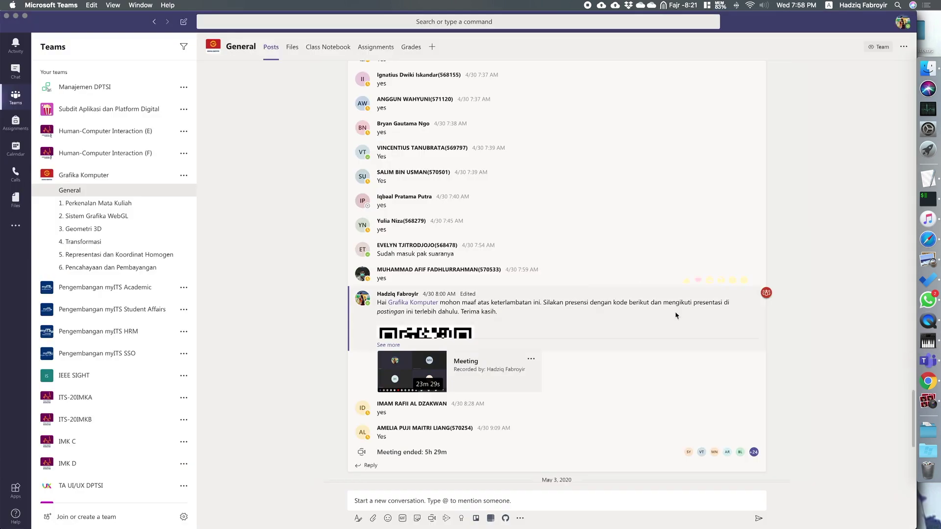
pyautogui.scroll(-5, 99, 361)
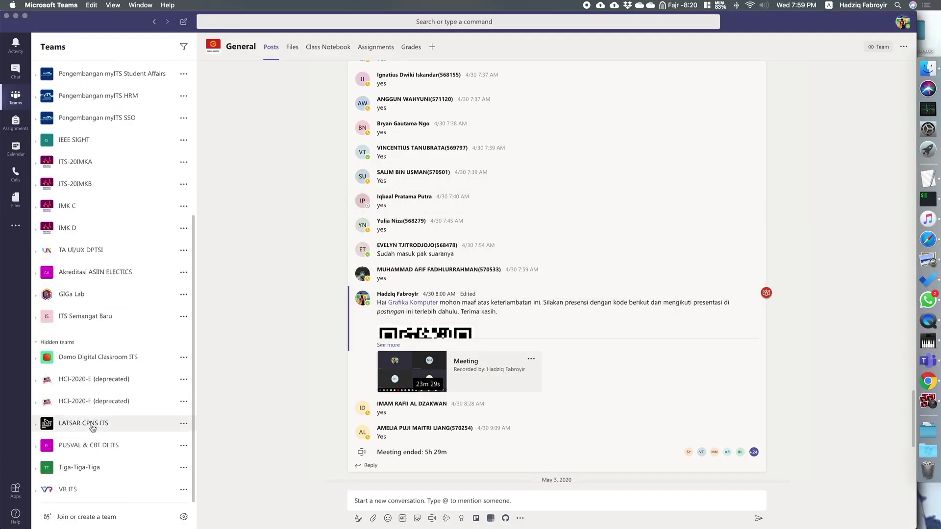
pyautogui.click(98, 317)
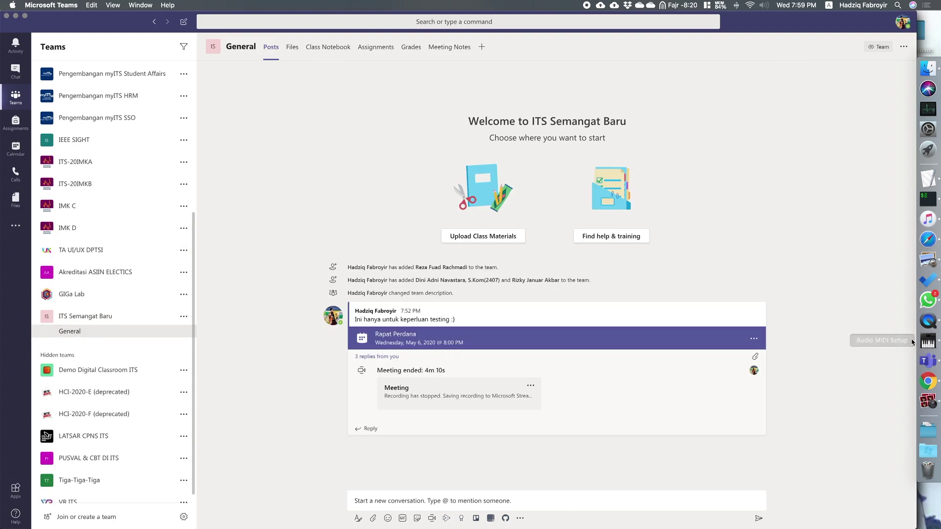
# Check the Rapat Perdana meeting details in Chrome, then switch to Safari and view the Panduan Penggunaan guide on its.ac.id
pyautogui.click(932, 383)
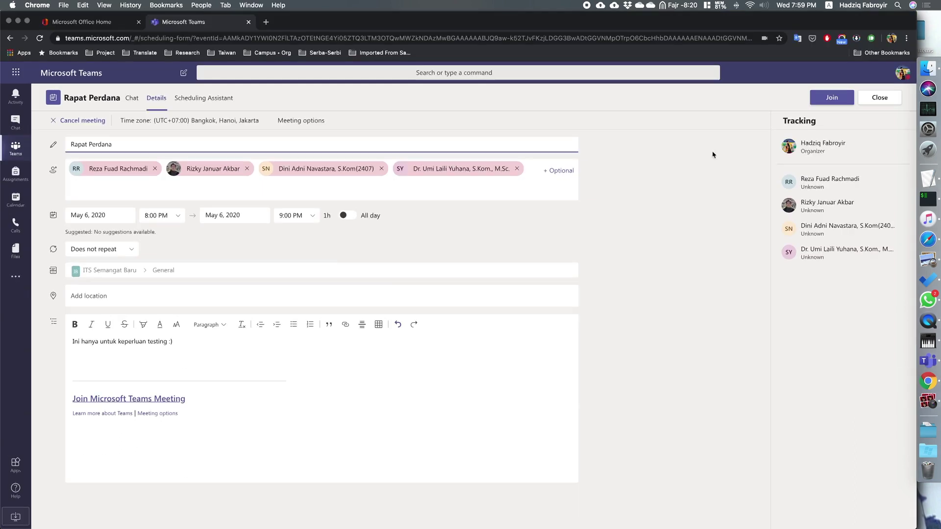
pyautogui.click(925, 242)
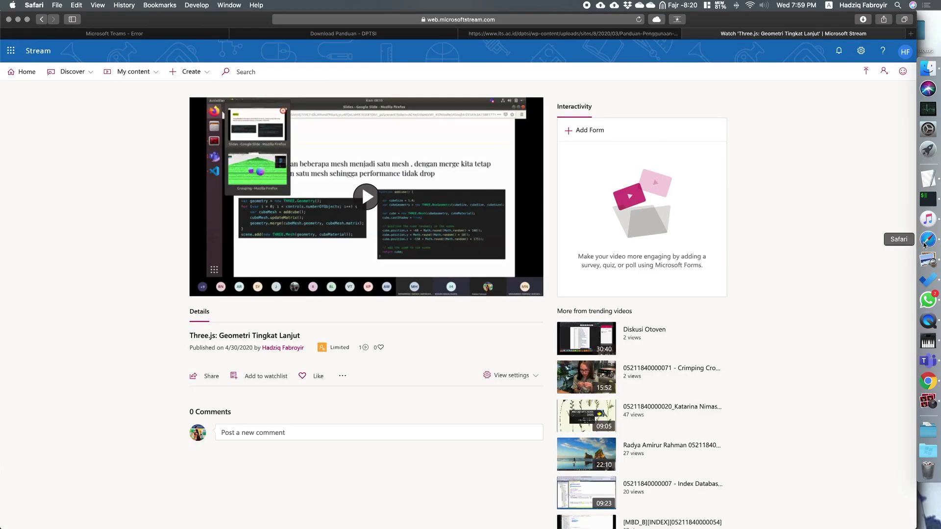
pyautogui.click(504, 35)
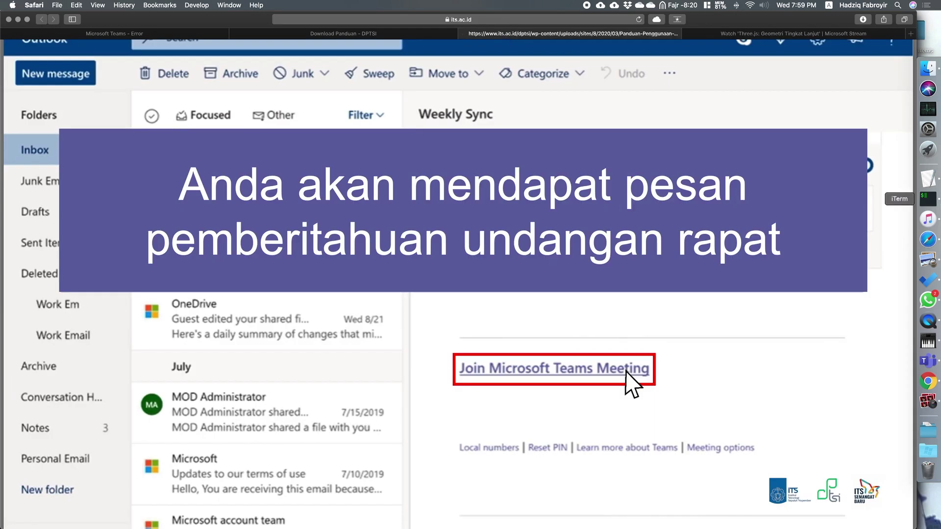